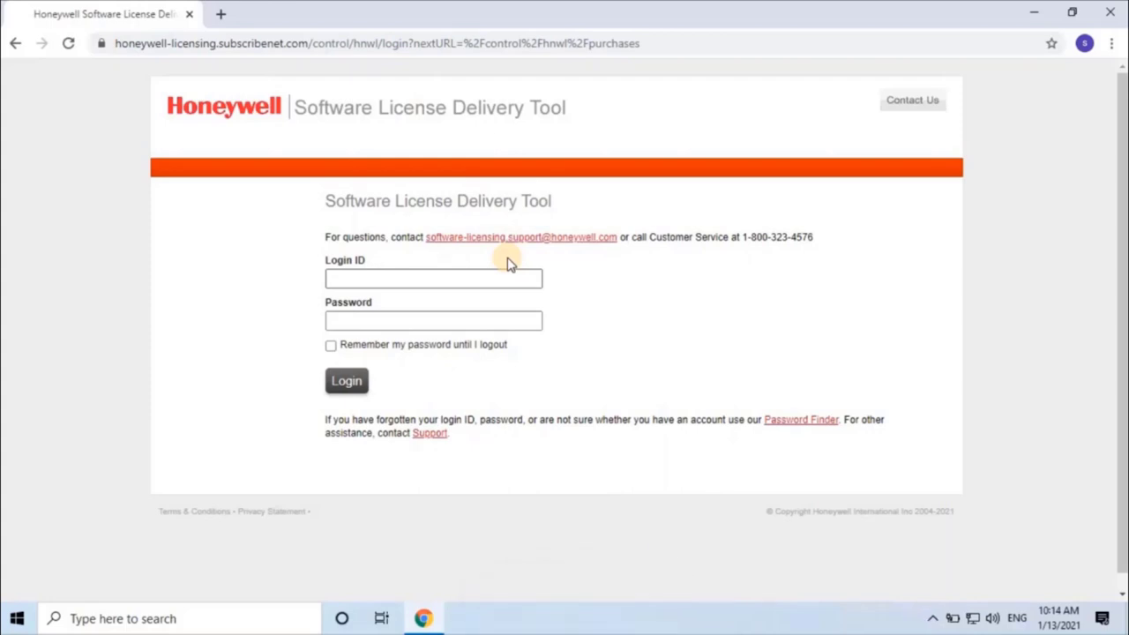
Step: Log in with the account's login ID and password, with the password remembered until logout
left_click(466, 280)
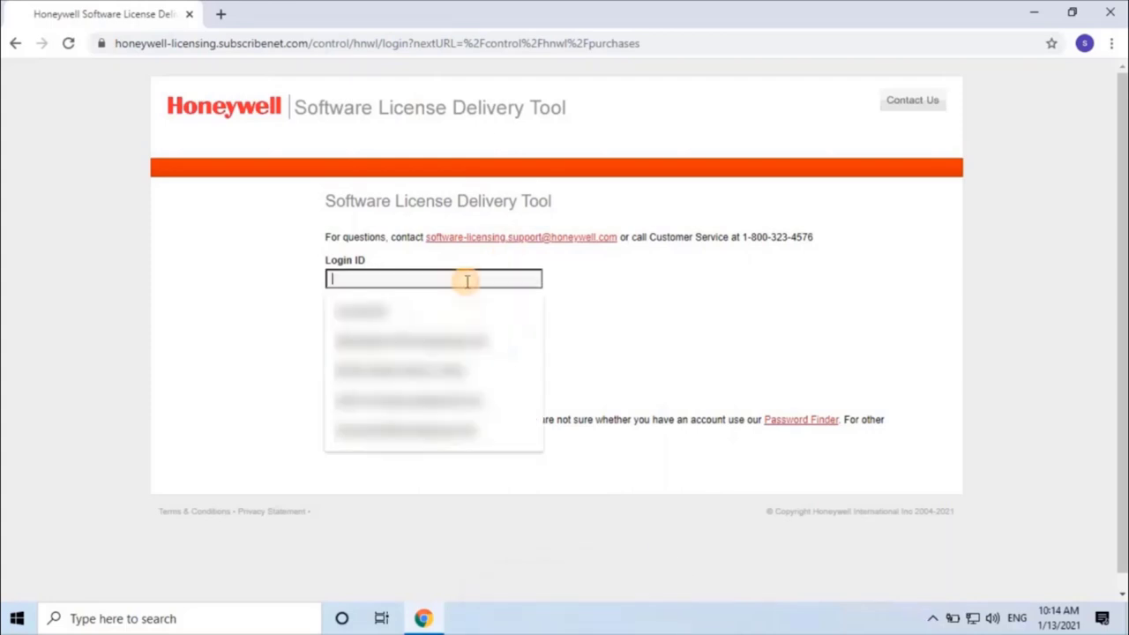
type("sa")
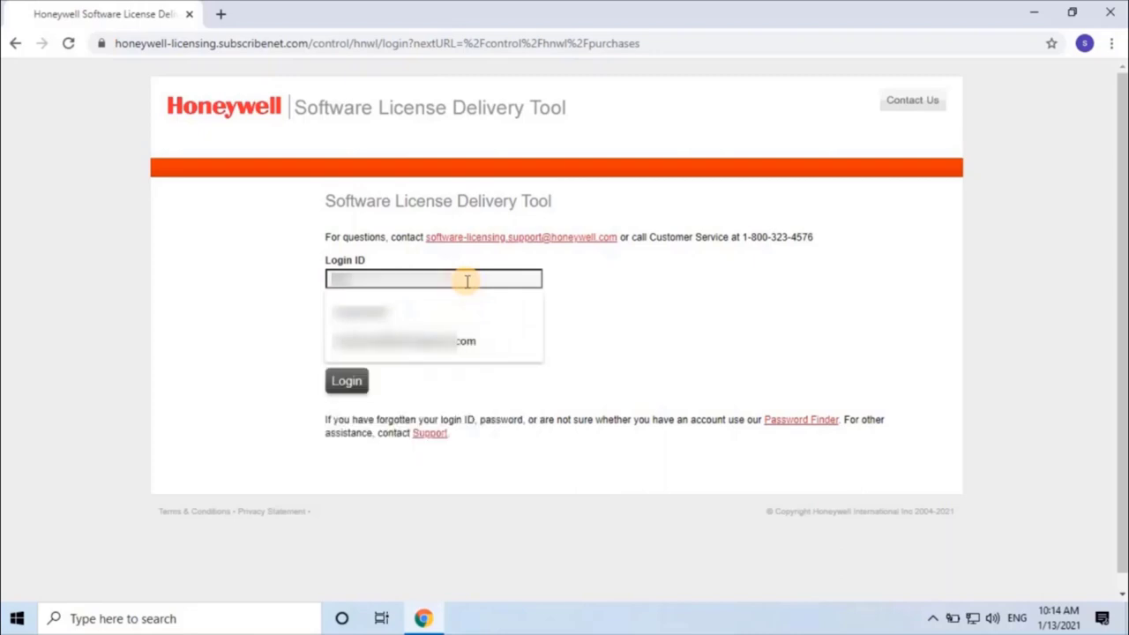
left_click(446, 340)
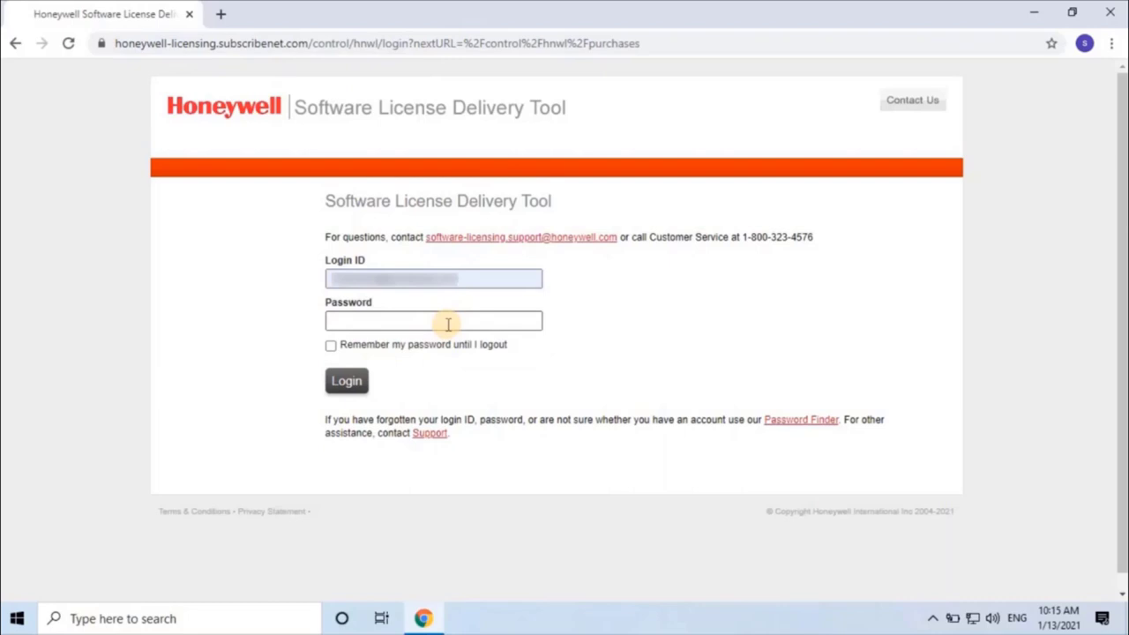
left_click(448, 325)
type("*")
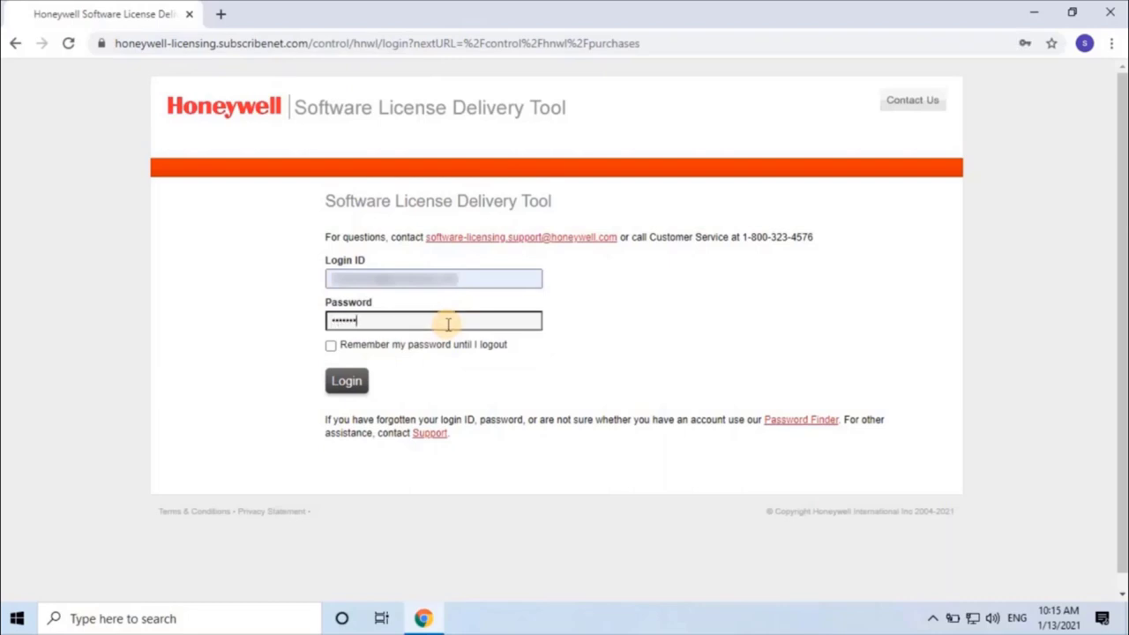
type("*********")
left_click(331, 345)
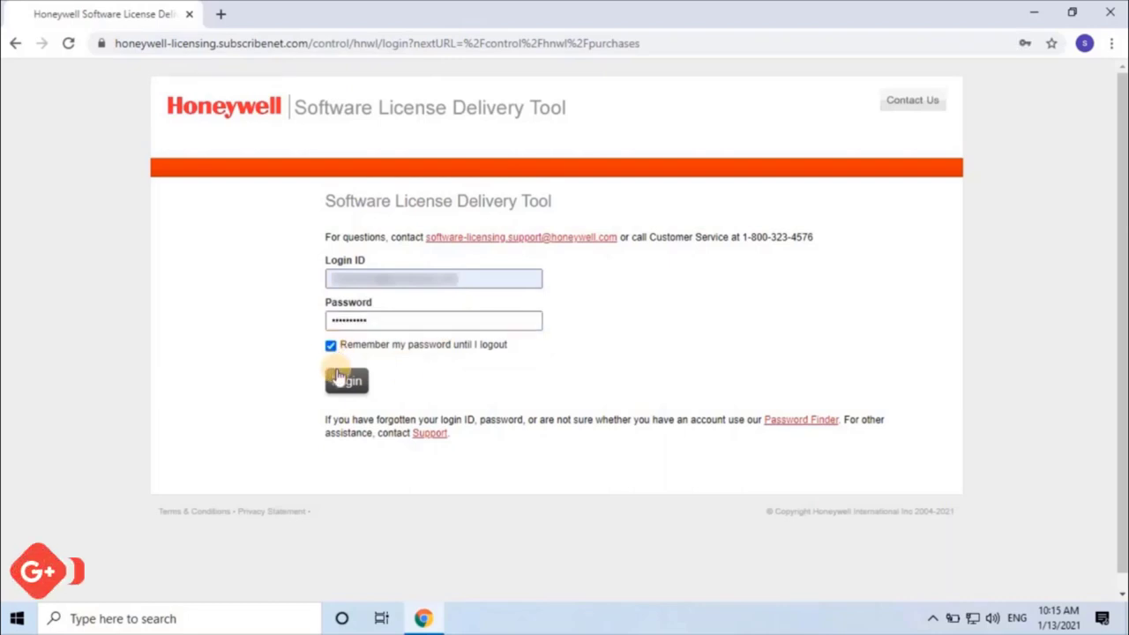
left_click(344, 380)
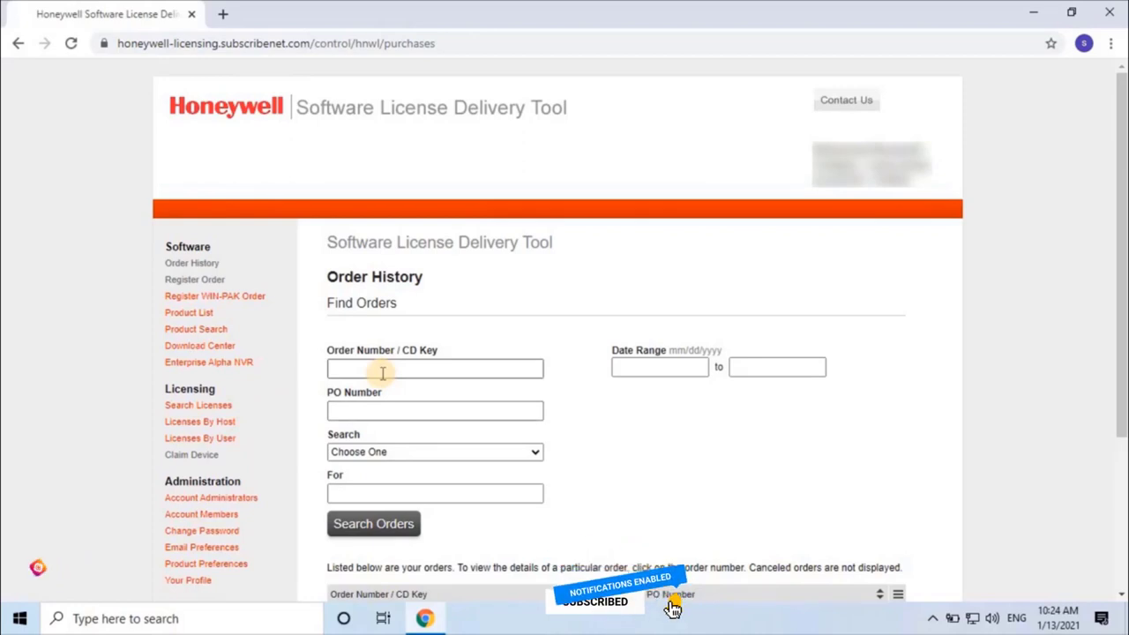
Step: Enter the saved order number / CD key as a search criterion for finding orders in the Order History
scroll(483, 389, "down", 3)
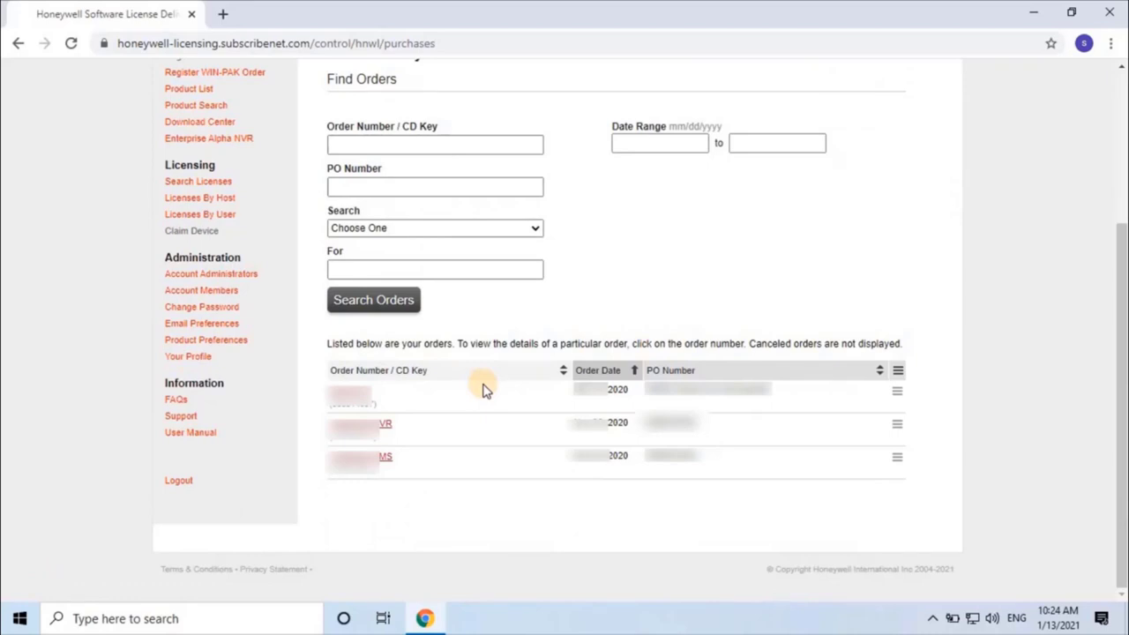
scroll(483, 390, "up", 3)
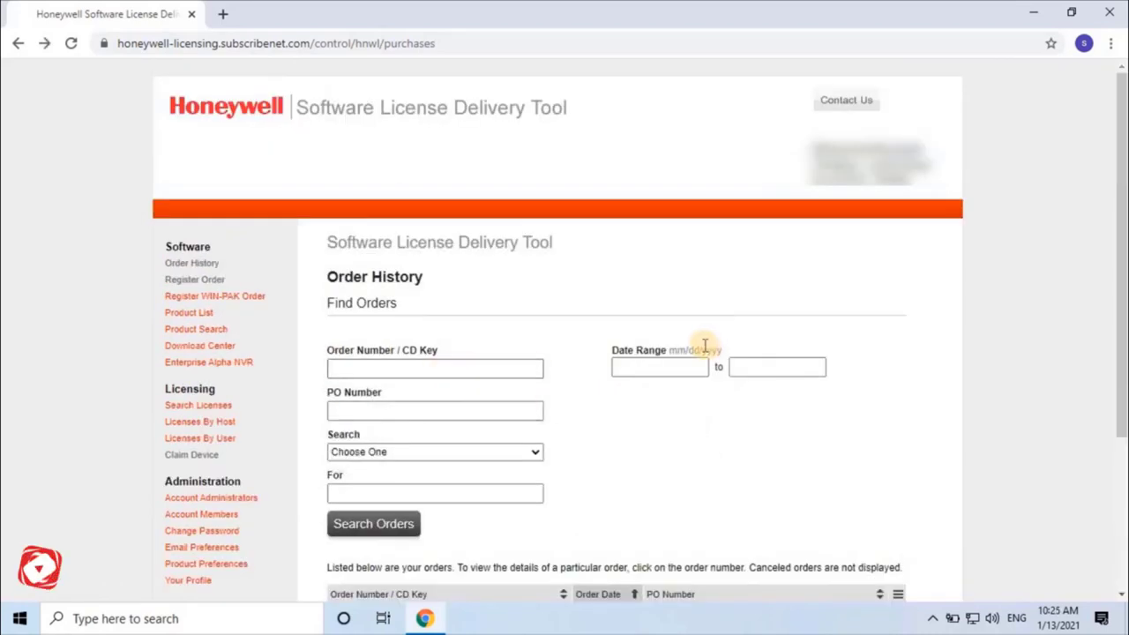
left_click(484, 365)
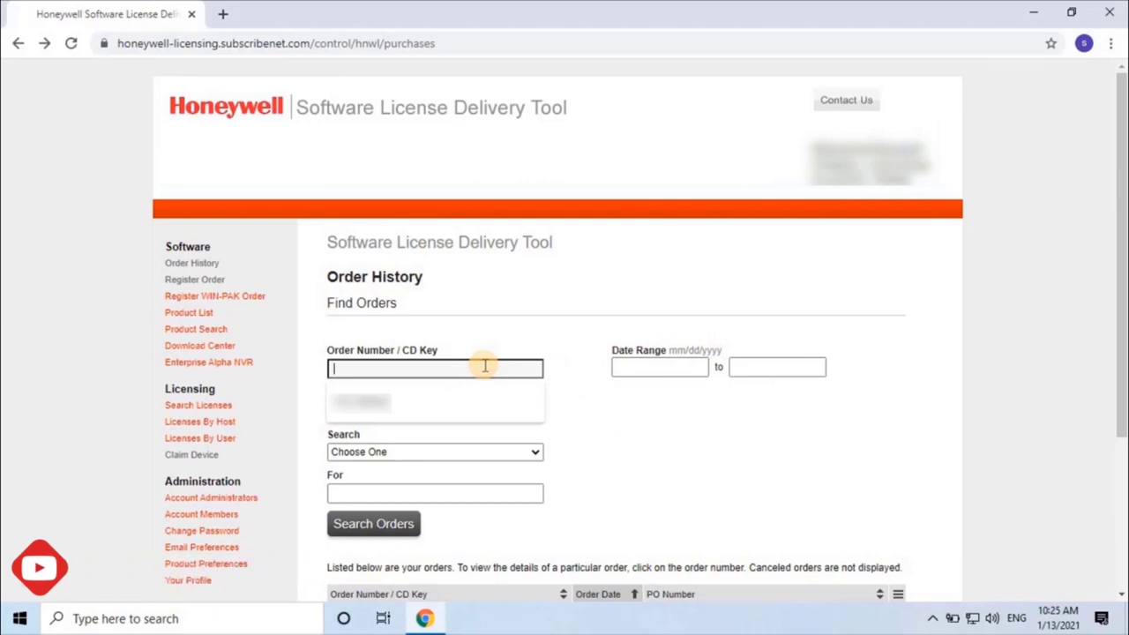
key("Down")
key("Return")
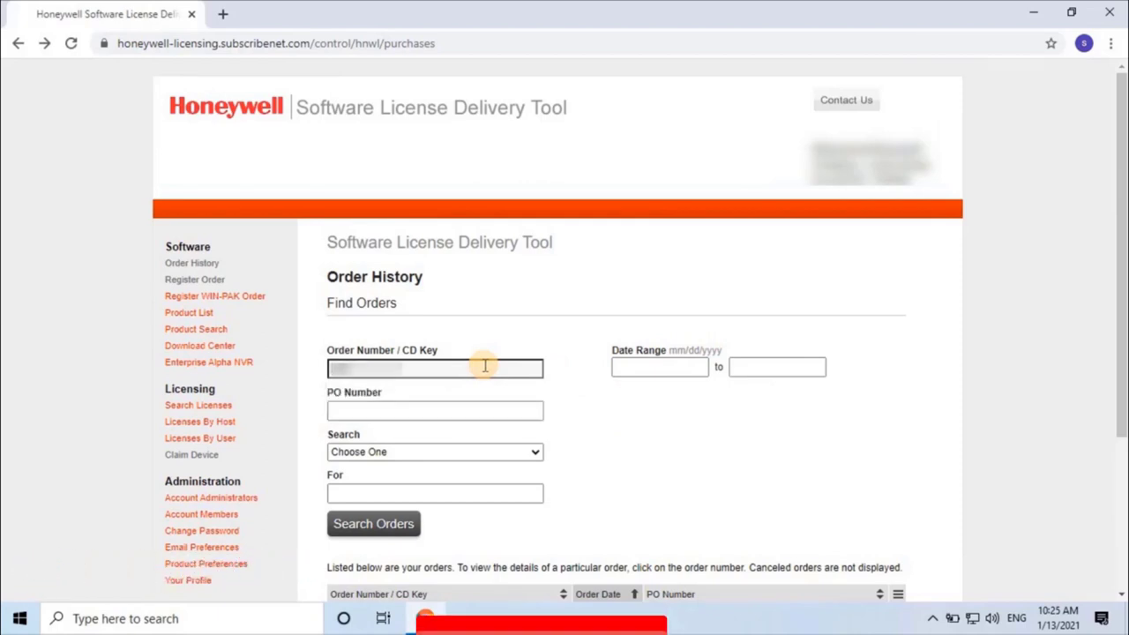
Step: Set the start of the order date range to 12/16/2020
left_click(427, 412)
left_click(648, 366)
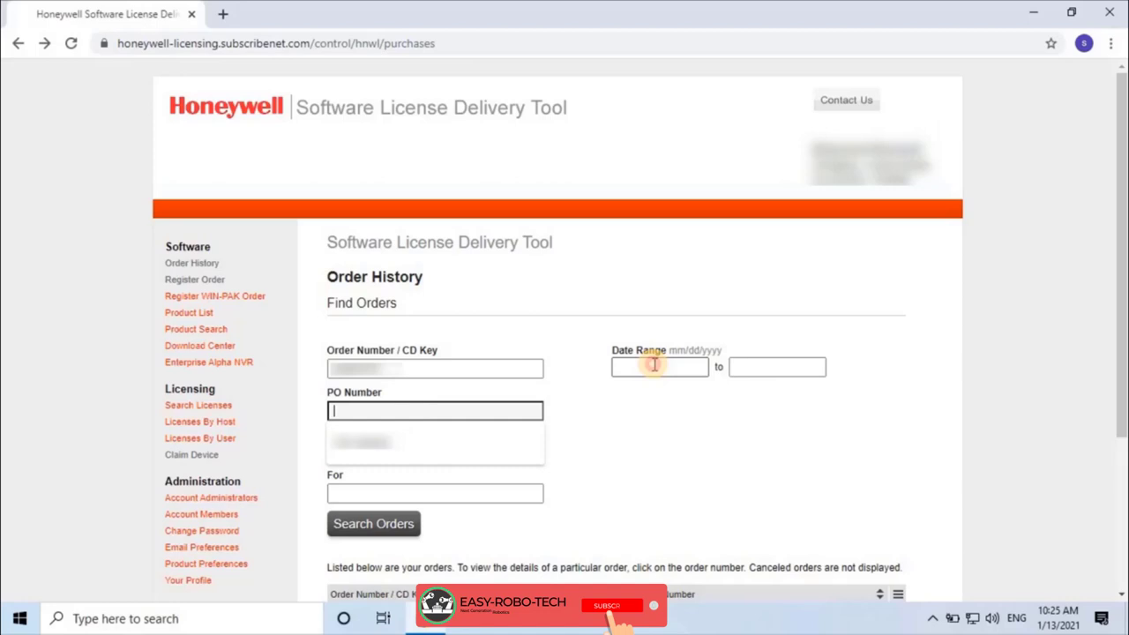
left_click(772, 391)
left_click(626, 390)
left_click(626, 391)
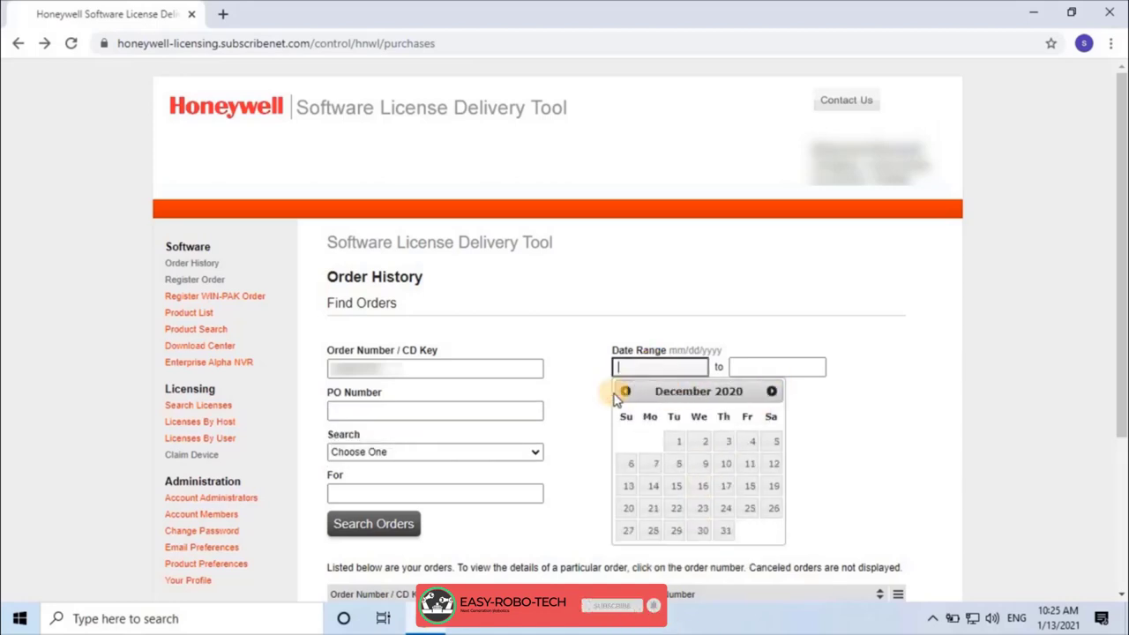
left_click(700, 486)
Step: Paste the search term into the For criterion and search the orders
left_click(380, 497)
key("ctrl+v")
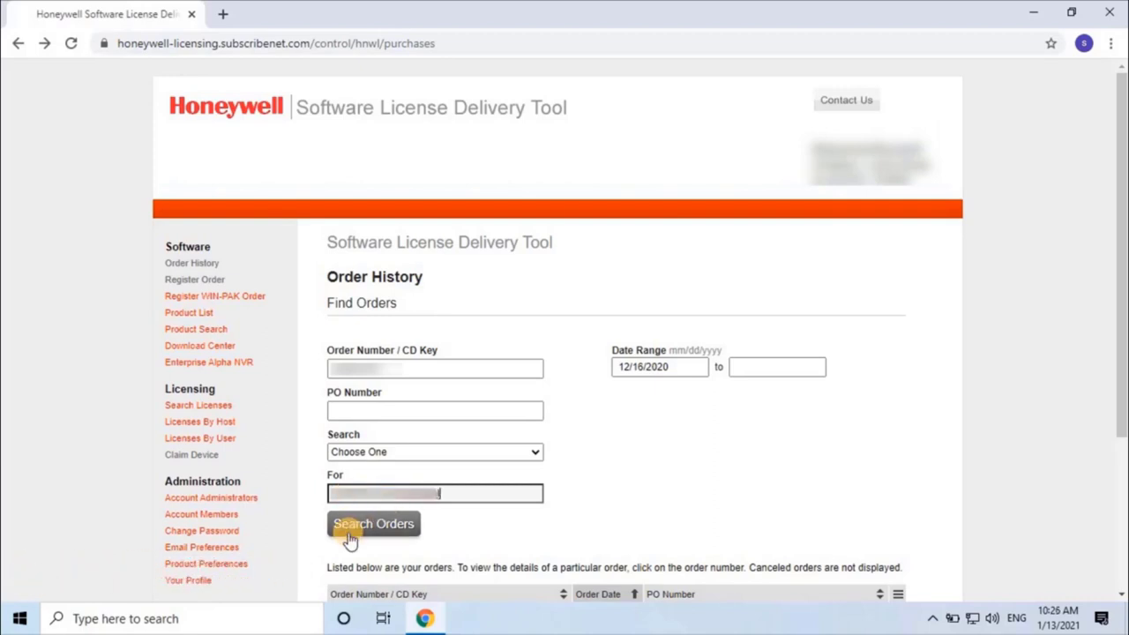
left_click(353, 526)
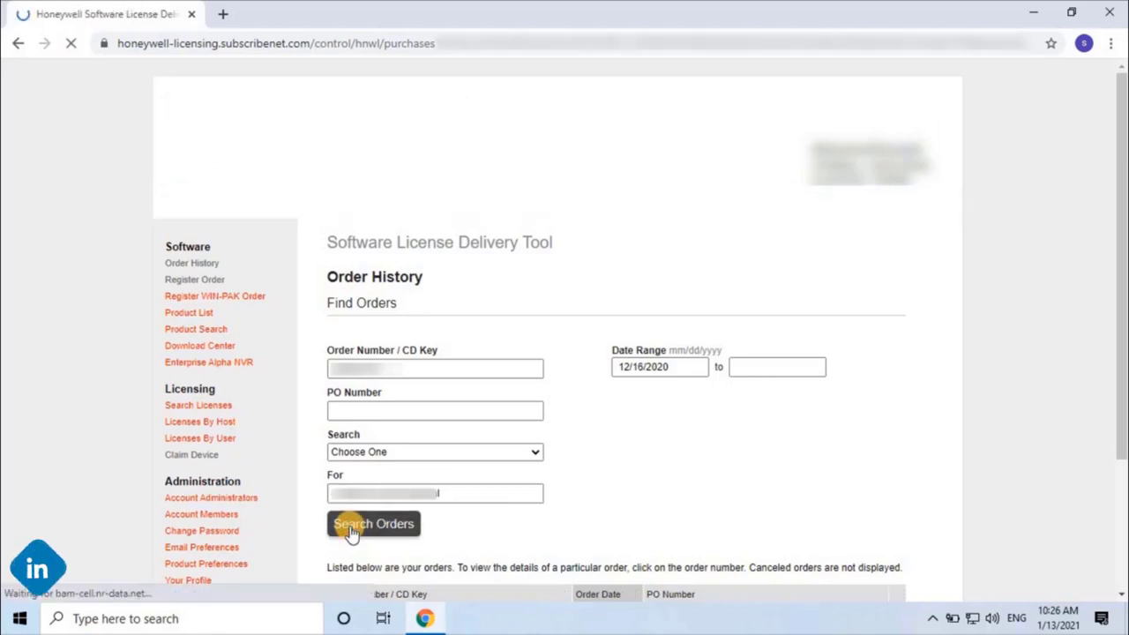
Step: Open the order found by the search and go to its licenses
scroll(486, 492, "down", 3)
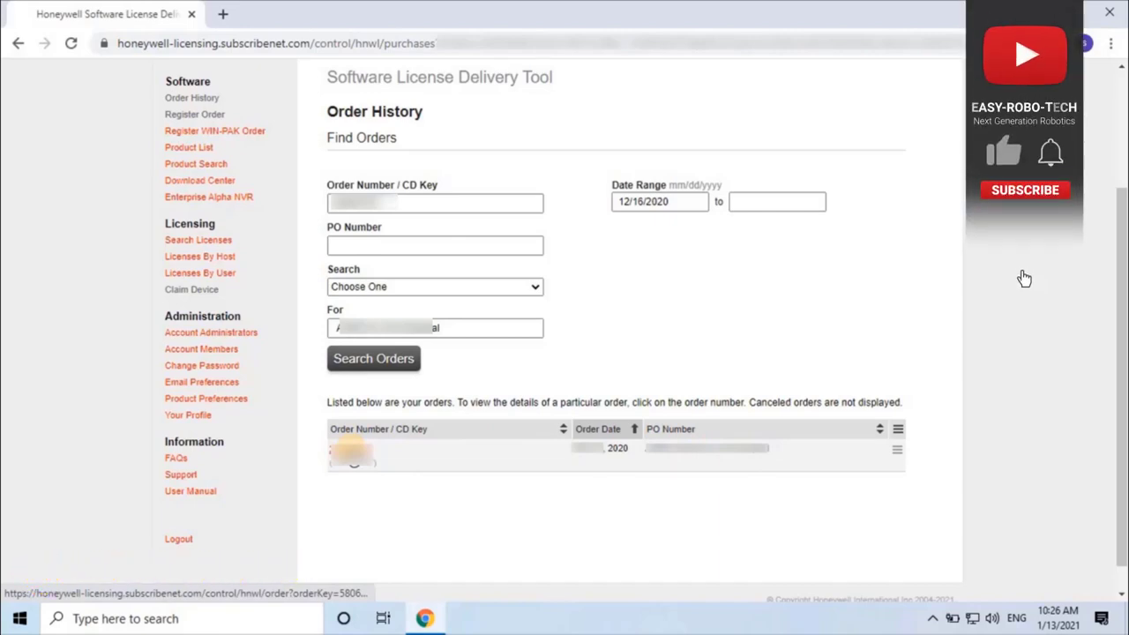
left_click(348, 452)
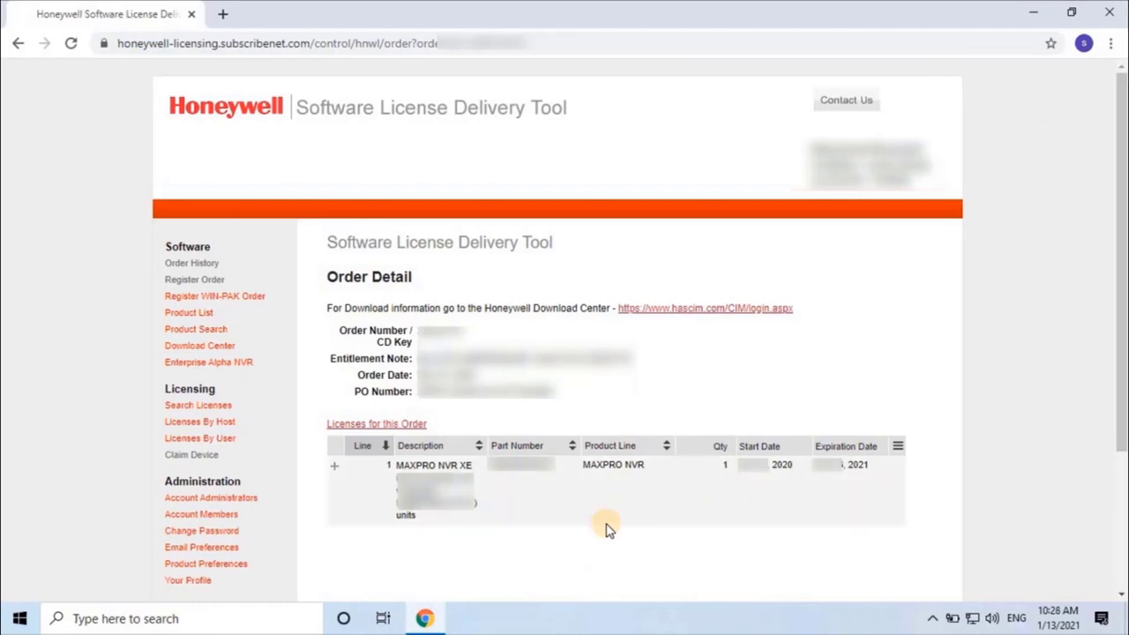
left_click(360, 425)
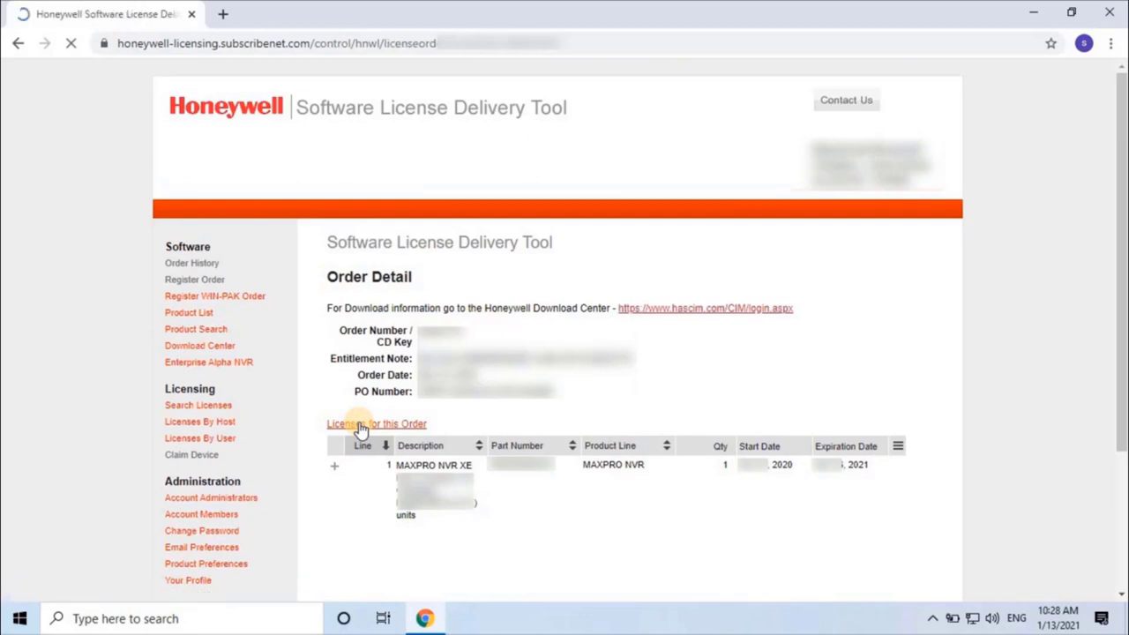
Step: Select the MAXPRO NVR XE Rev C license in the System License Request and start generating it
scroll(353, 425, "down", 3)
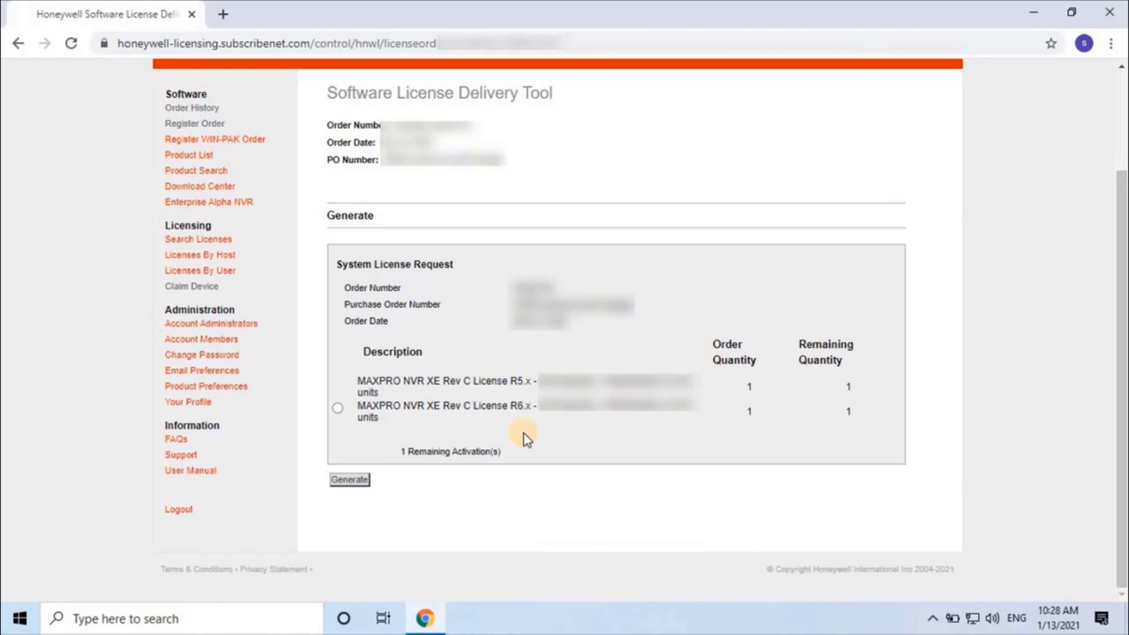
left_click(337, 409)
left_click(350, 479)
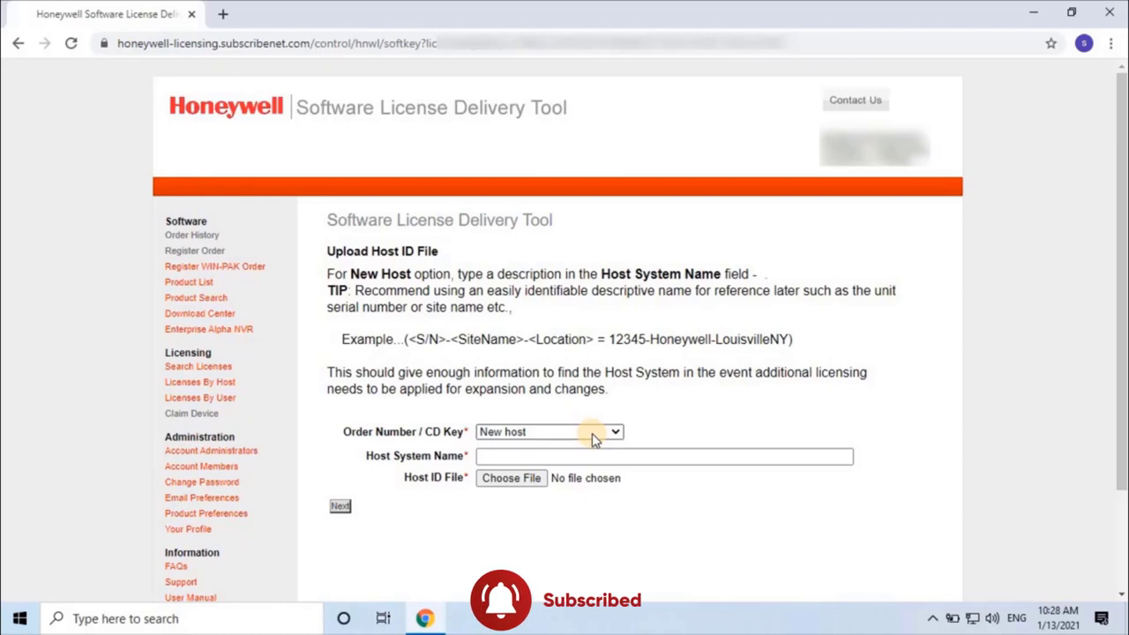
Step: Keep the New host option and choose the MAXPRO .hid file from the Desktop as the Host ID file
left_click(592, 434)
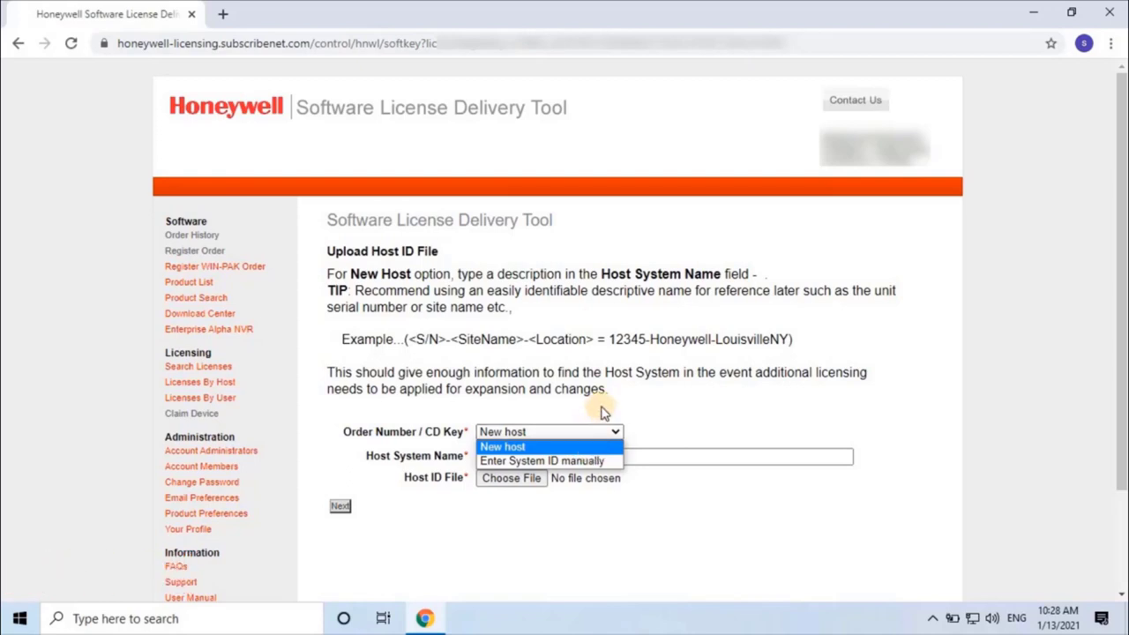
left_click(601, 404)
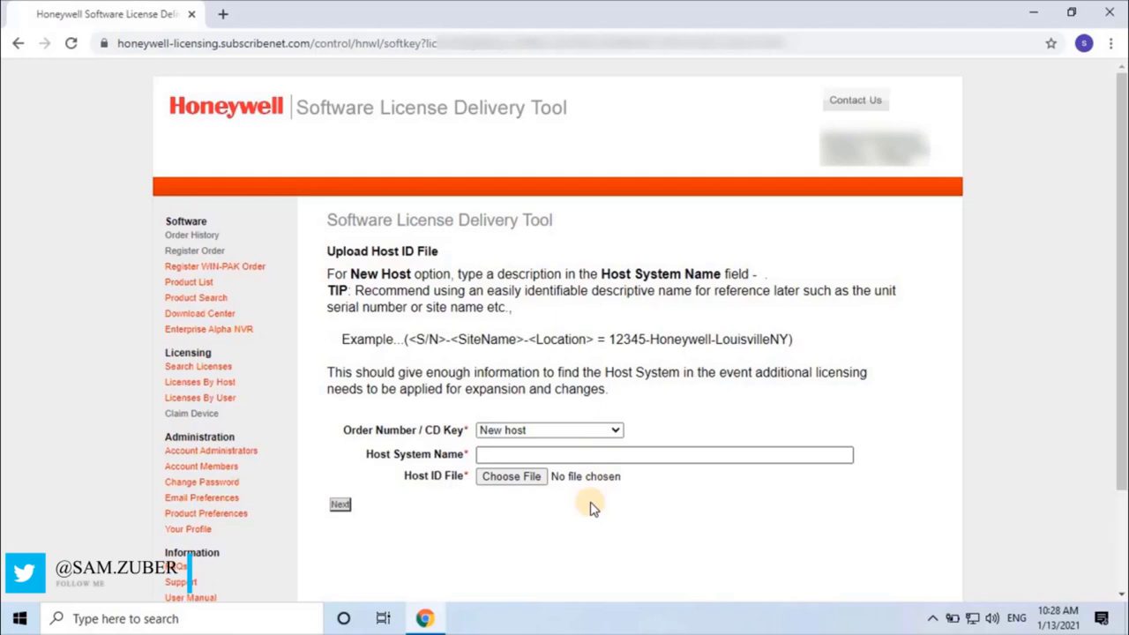
left_click(519, 482)
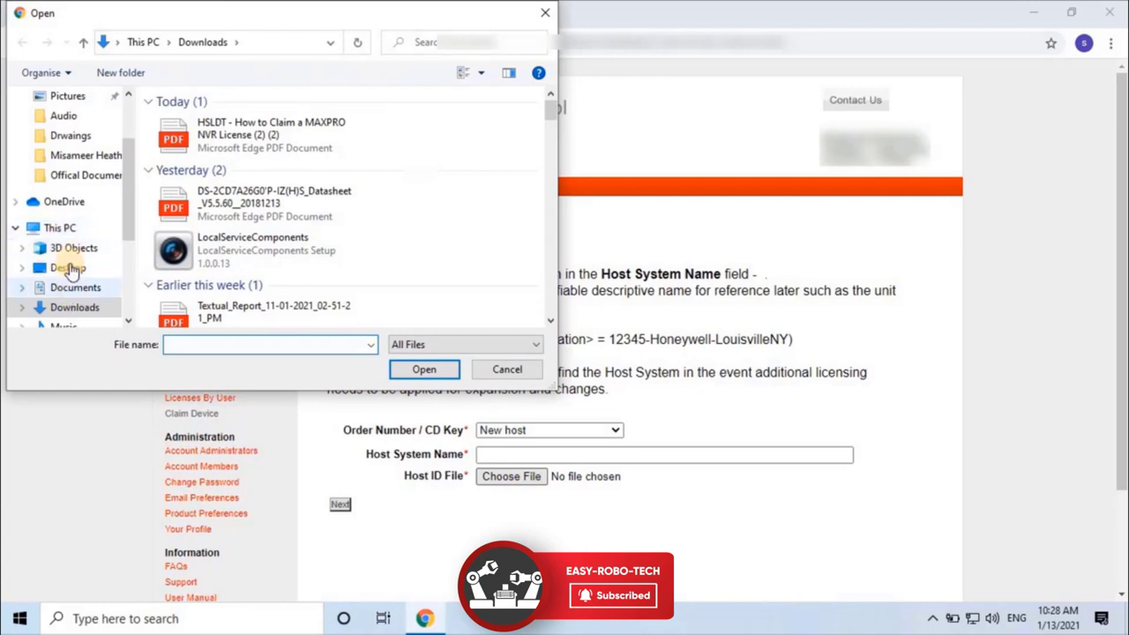
left_click(70, 268)
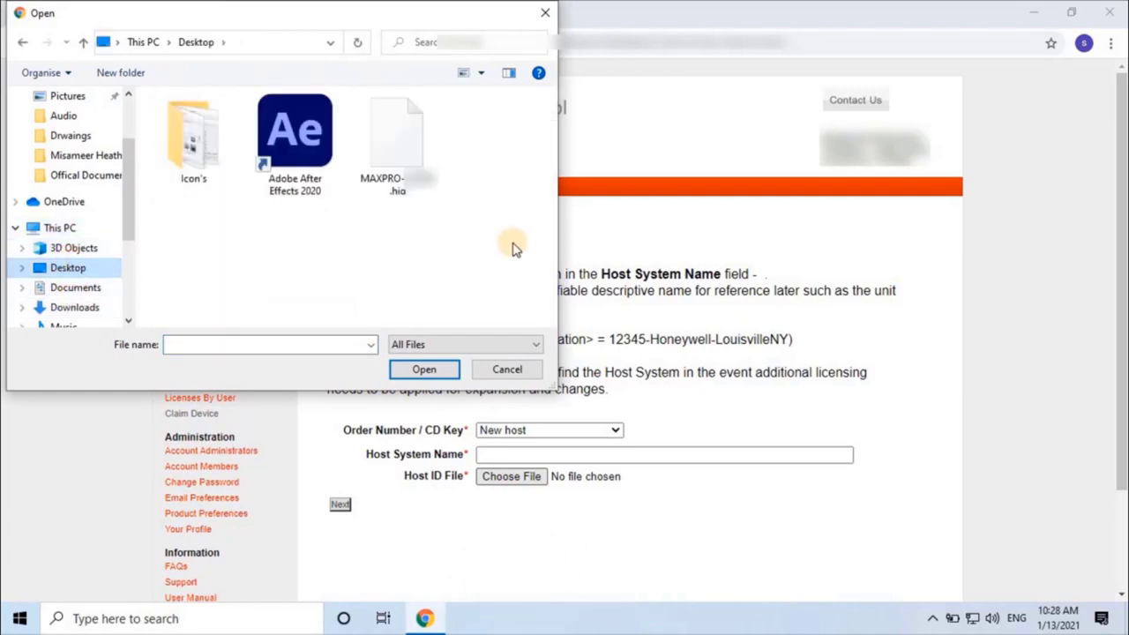
left_click(418, 161)
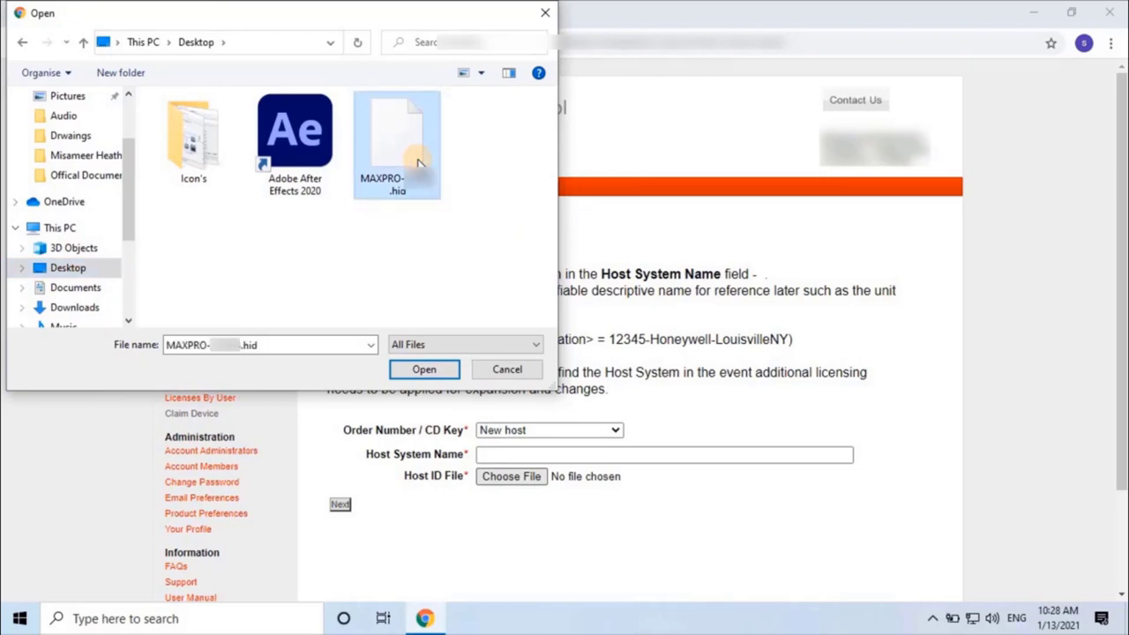
left_click(420, 372)
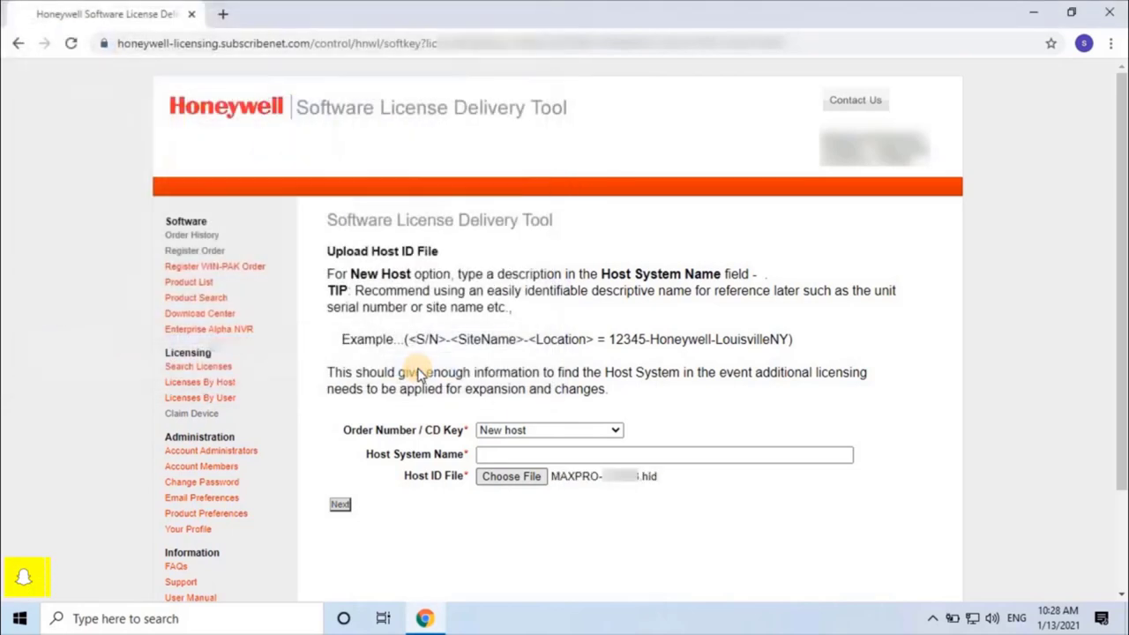
Step: Name the host system "NVR-05 ANPR" and submit the host details
left_click(339, 504)
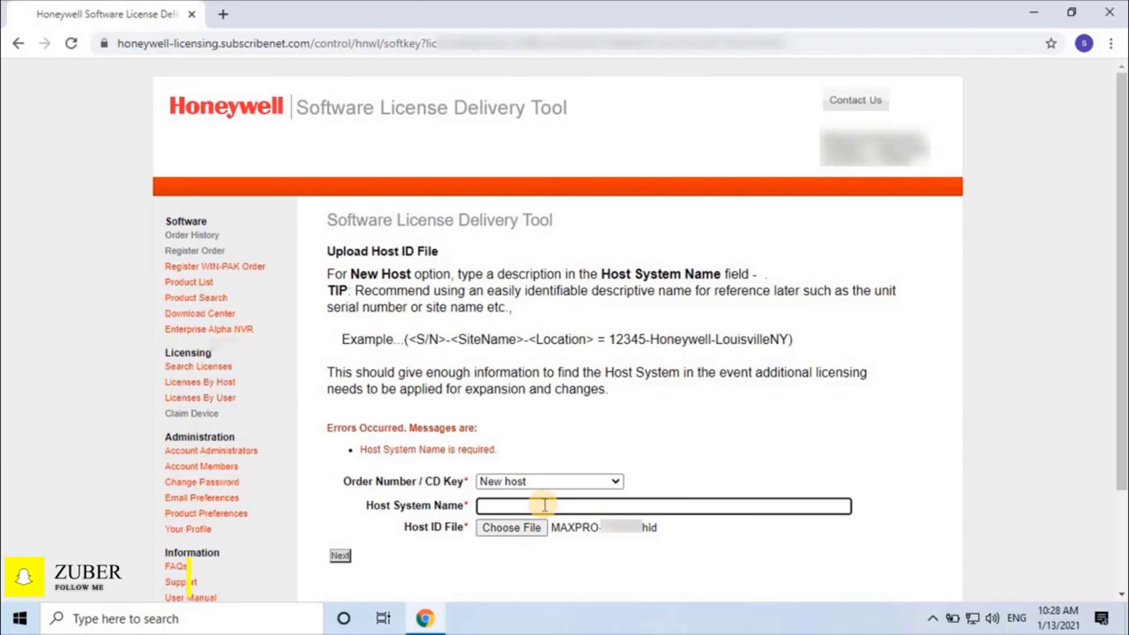
type("NVR-05 ANPR")
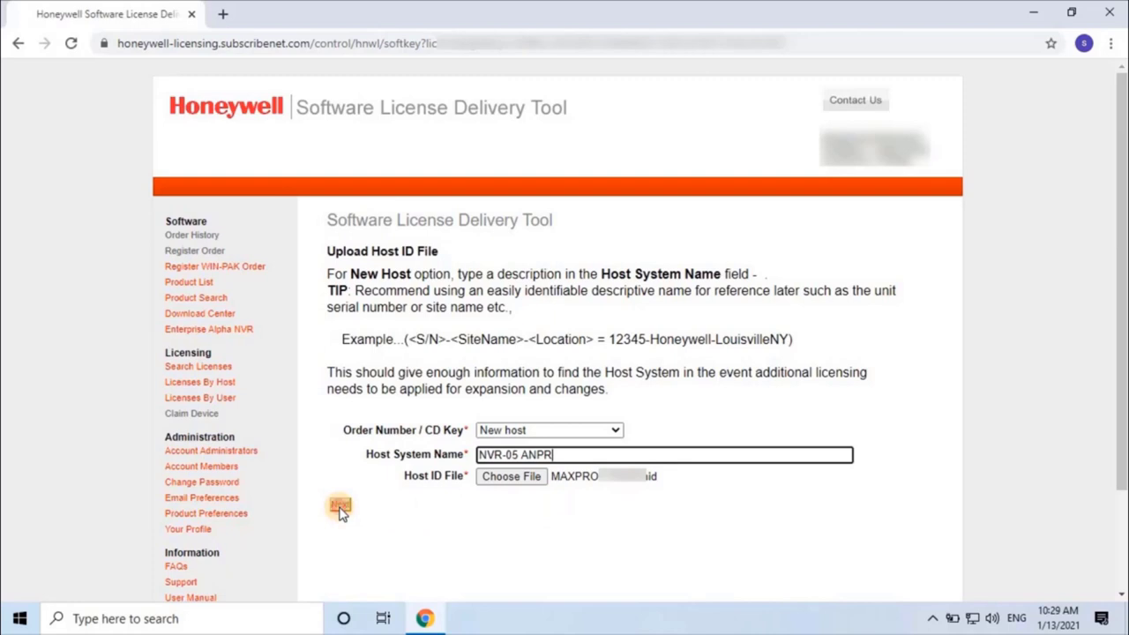
left_click(341, 507)
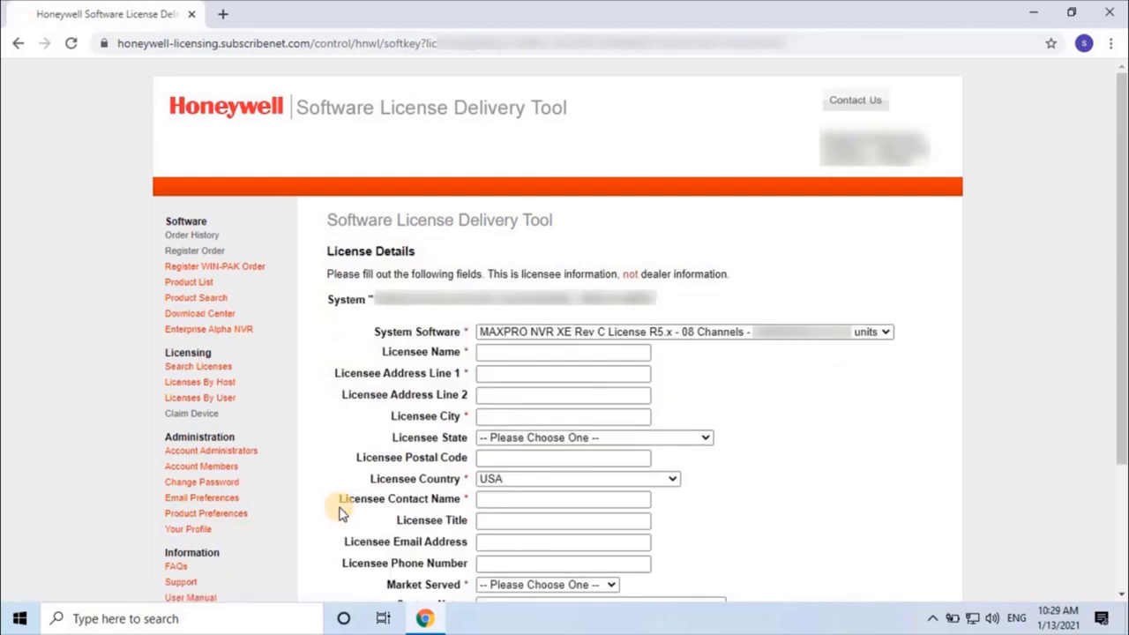
Step: Fill in the licensee's name and the first line of the licensee's address in the license details
scroll(882, 379, "down", 2)
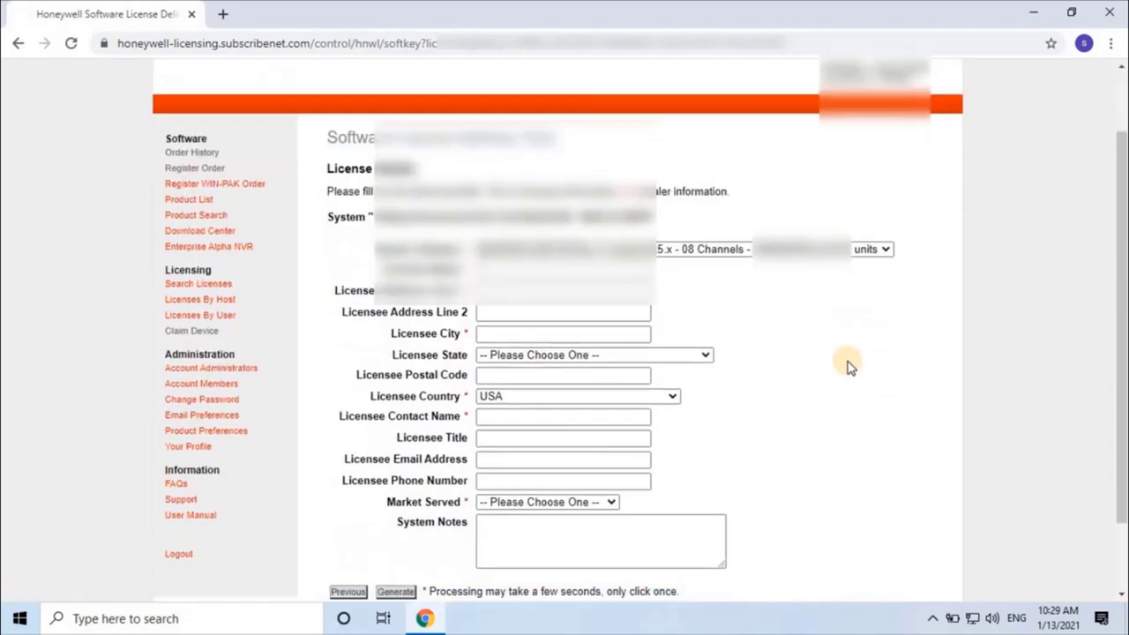
scroll(851, 335, "down", 2)
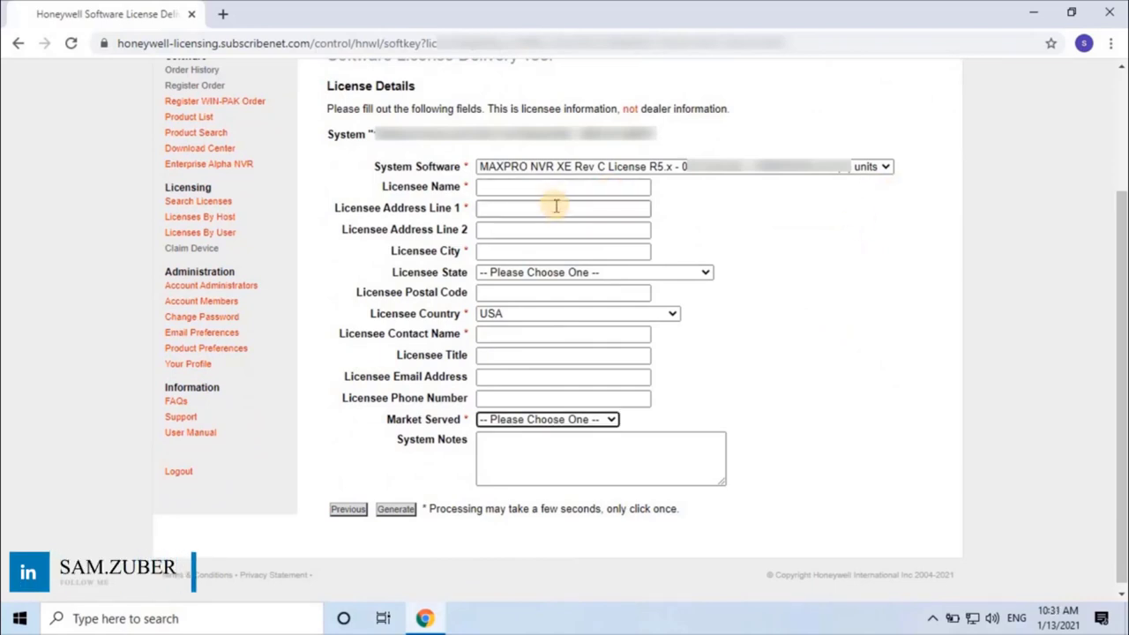
left_click(575, 186)
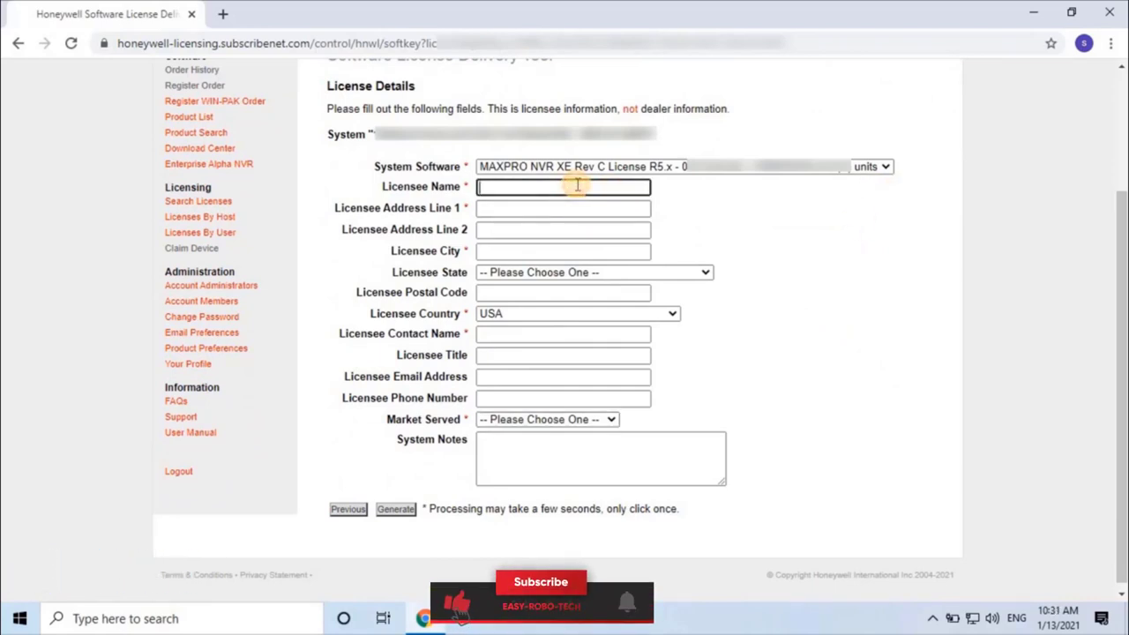
type("[blurred]")
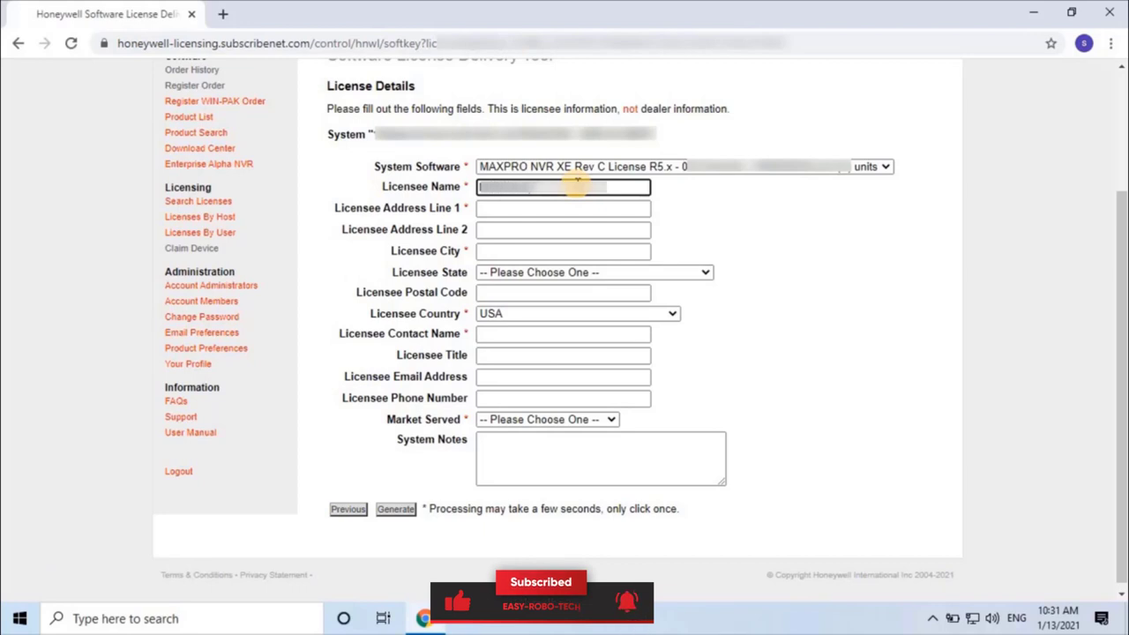
type("[blurred]")
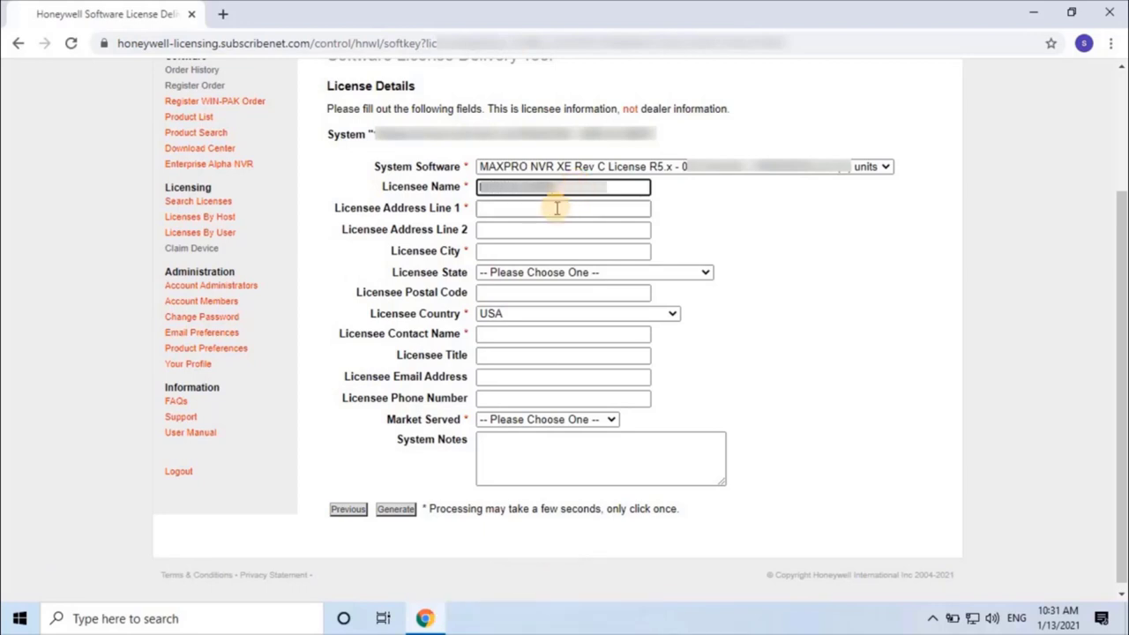
left_click(557, 208)
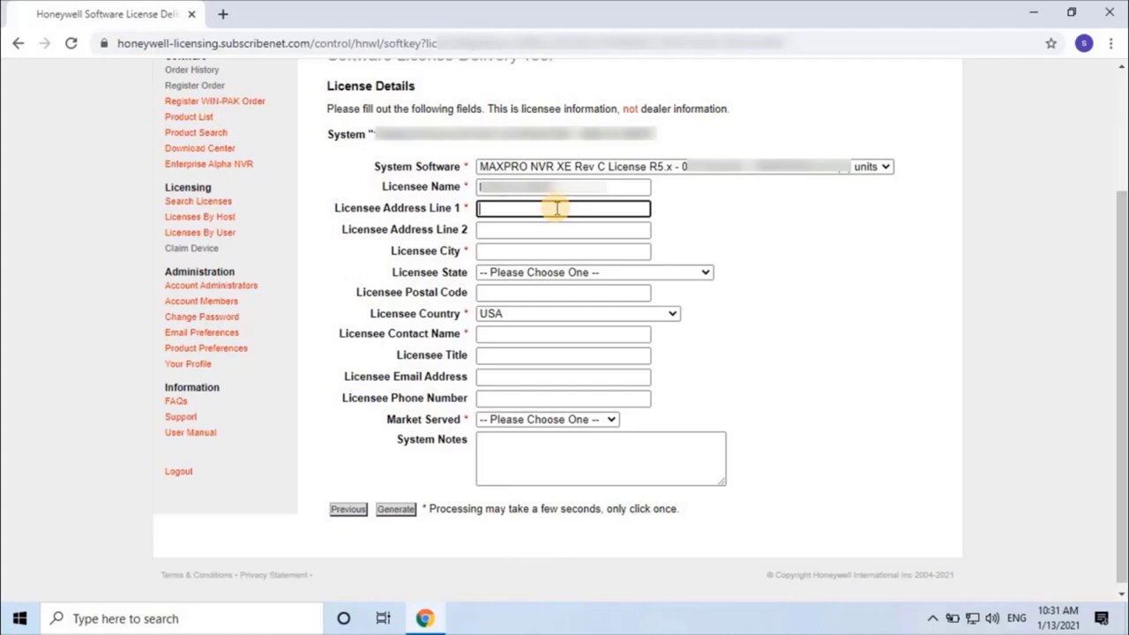
key("ctrl+v")
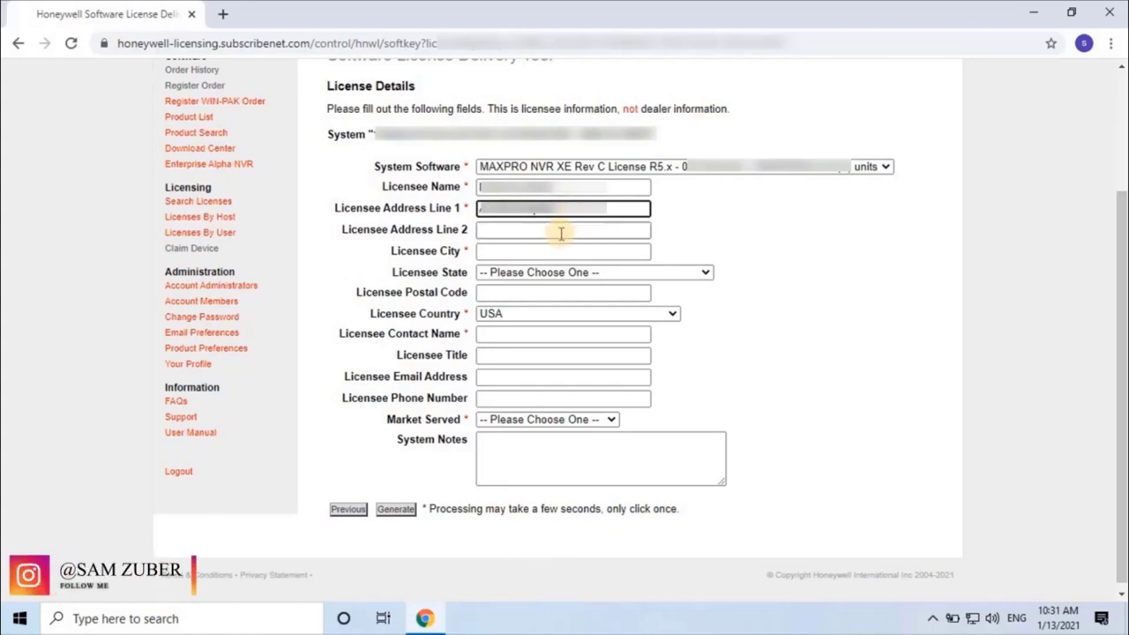
Step: Fill in the second line of the licensee's address and the licensee's city
left_click(561, 233)
key("ctrl+v")
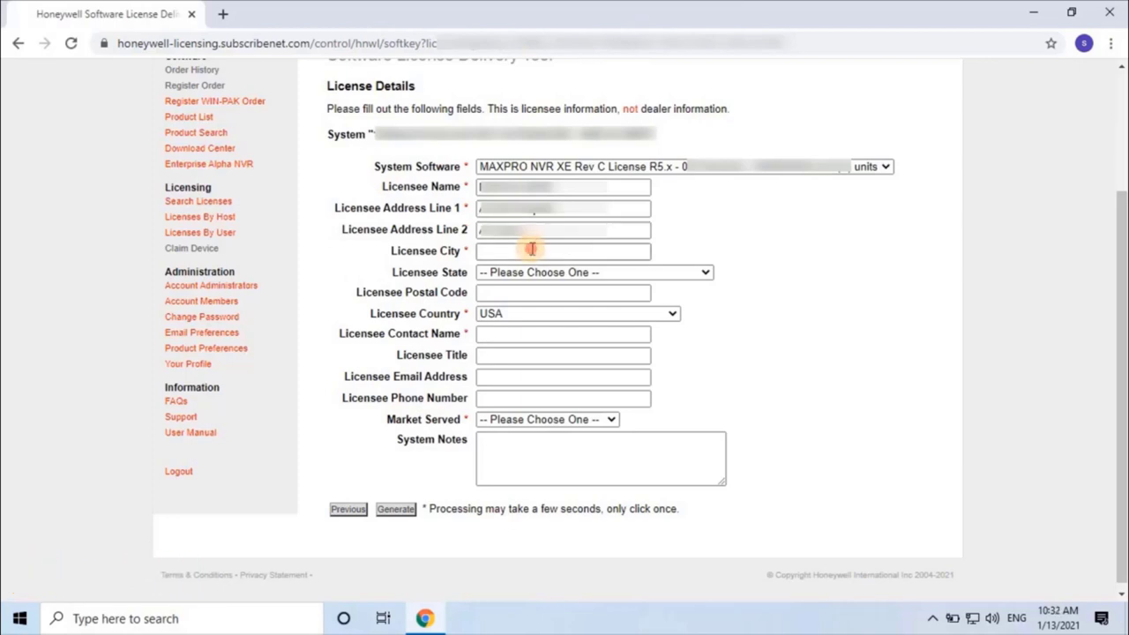
left_click(533, 249)
key("ctrl+v")
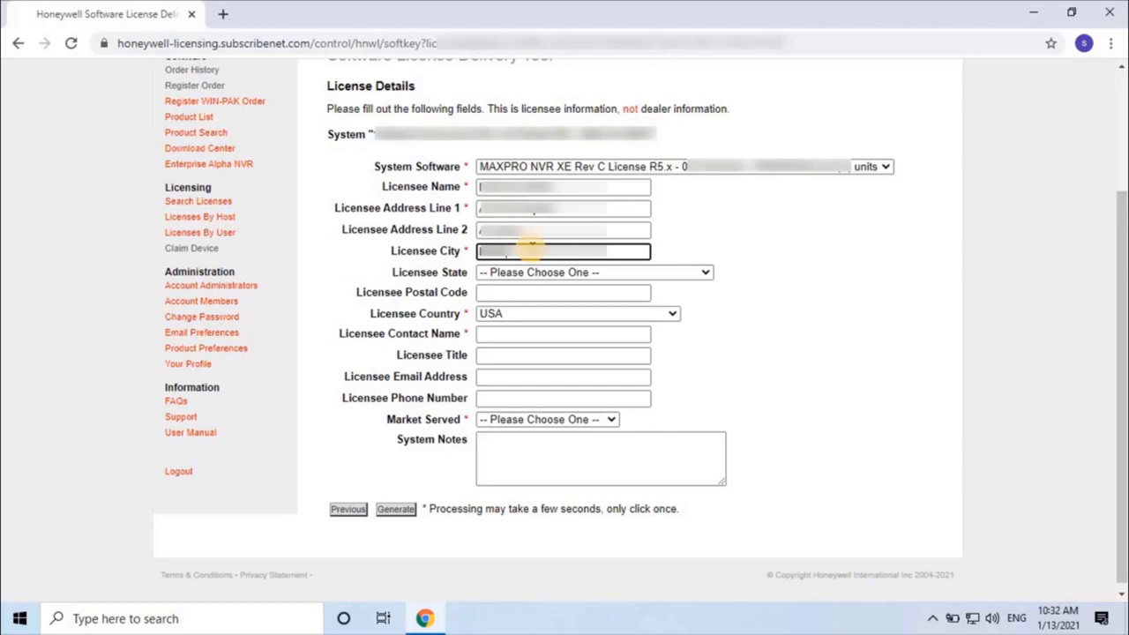
Step: Set the licensee state to "Not US or Canada"
left_click(706, 275)
key("q")
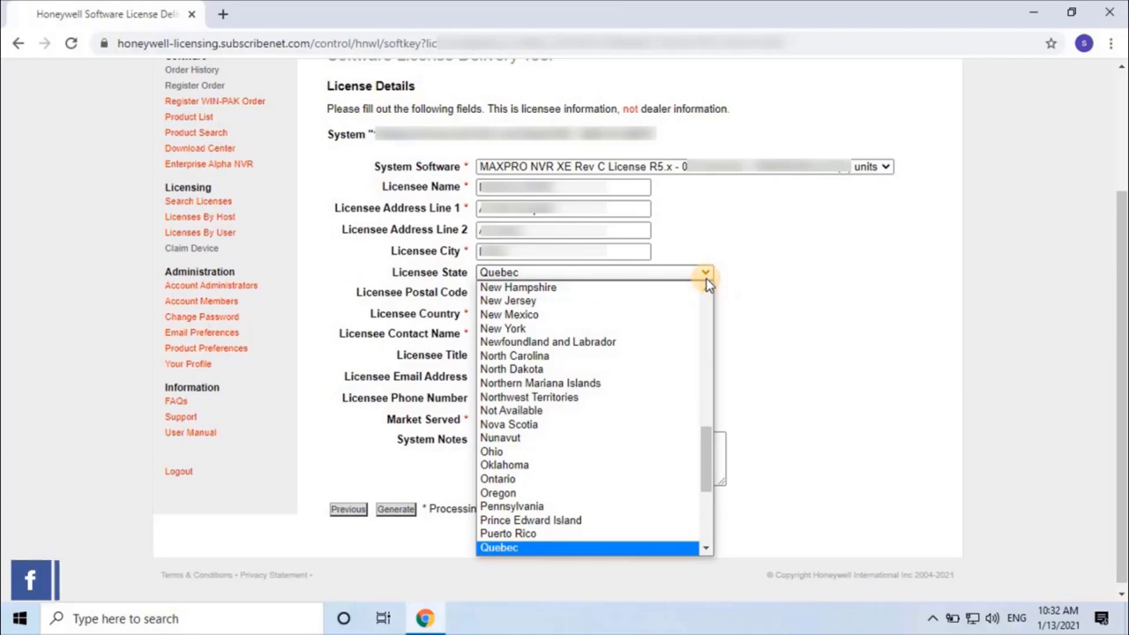
key("Down")
key("Down")
key("Down")
key("Down")
key("Down")
key("Down")
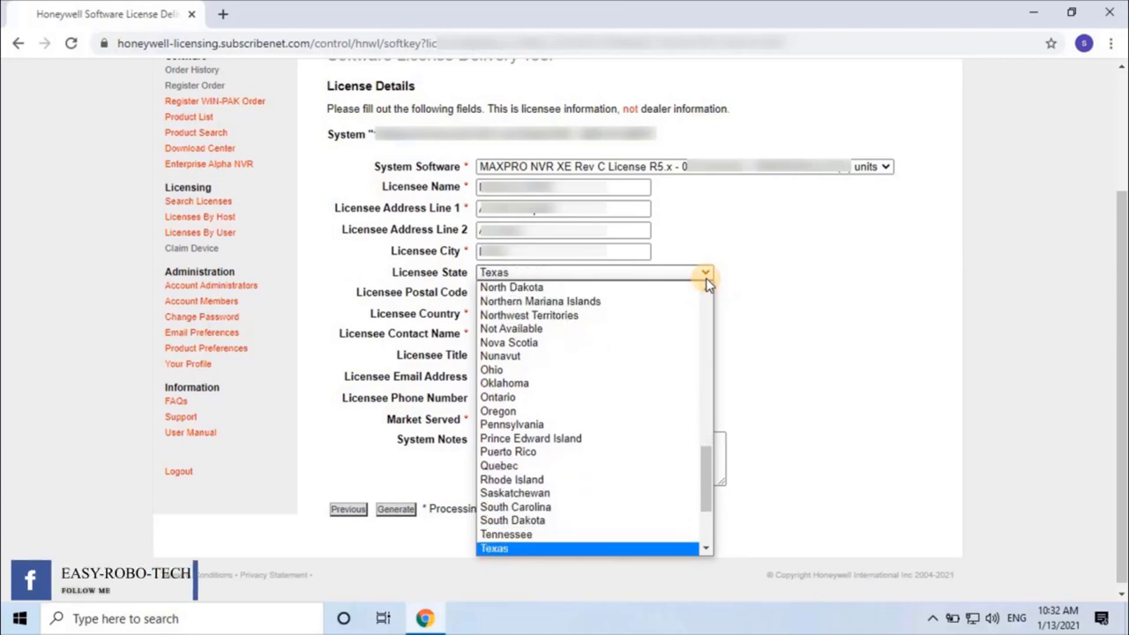
key("Down")
key("Down")
key("Down")
key("n")
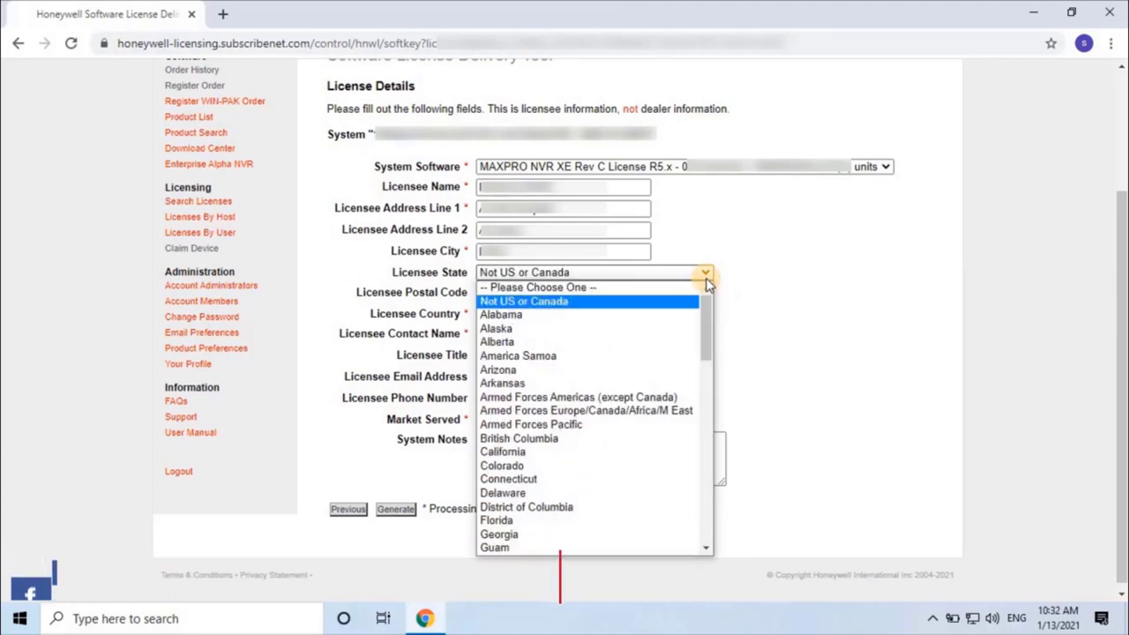
key("Return")
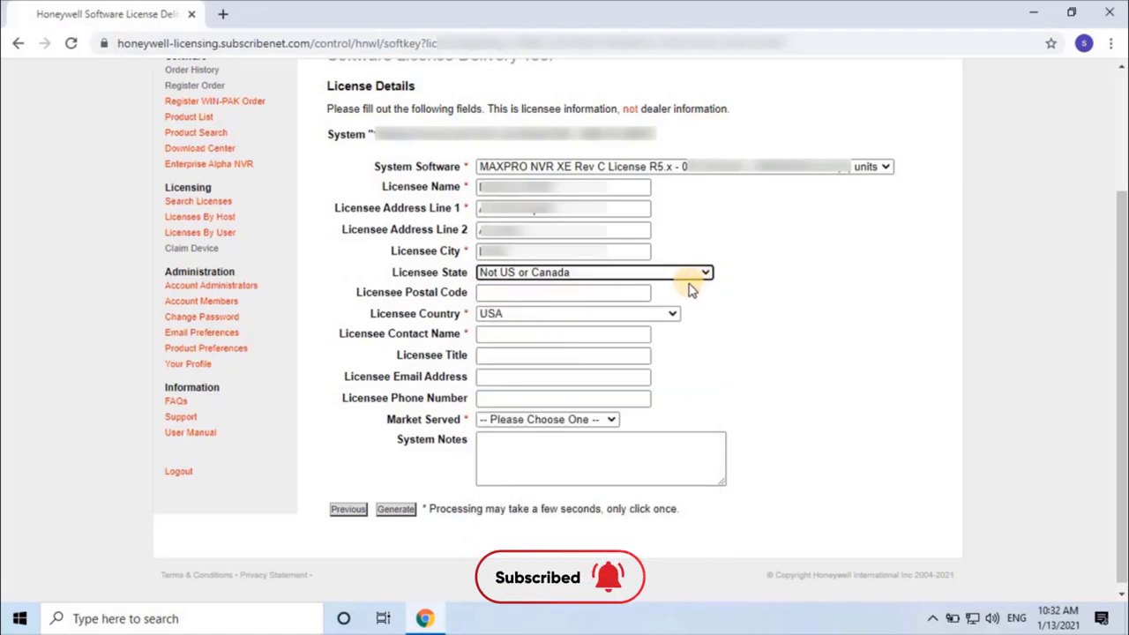
Step: Set the licensee country to Qatar and enter 00000 as the postal code
left_click(673, 316)
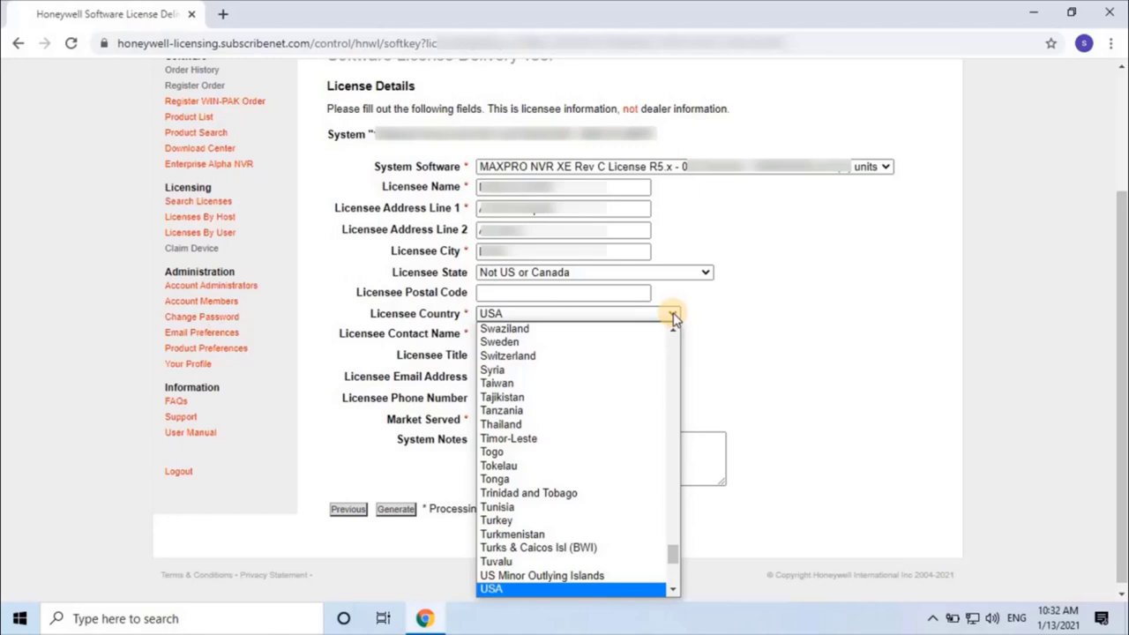
key("q")
scroll(558, 336, "up", 1)
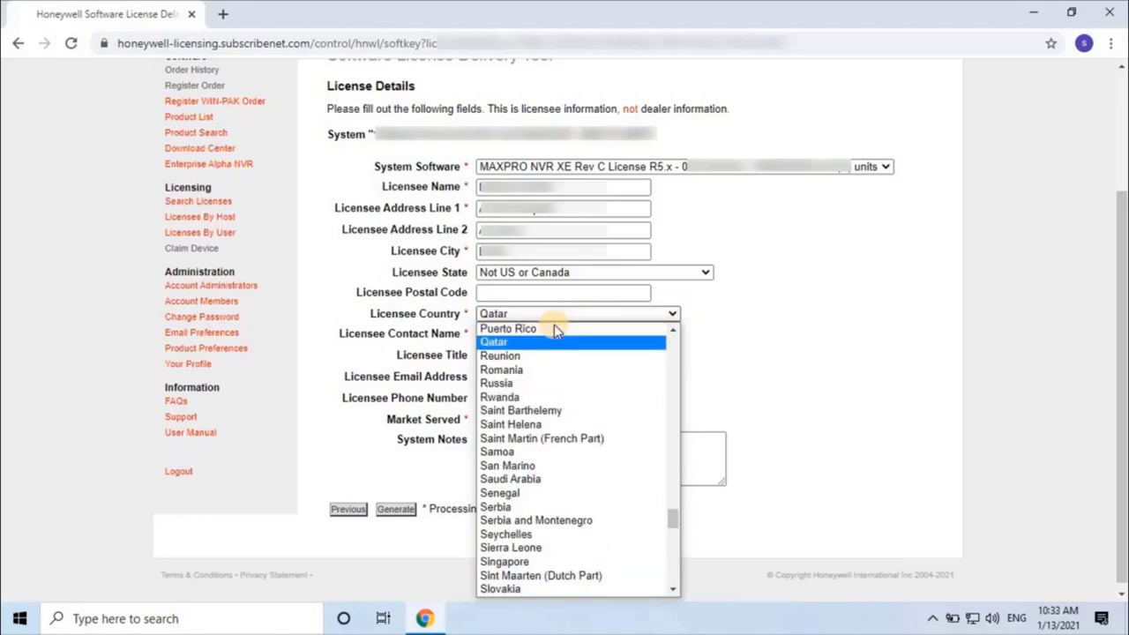
left_click(545, 341)
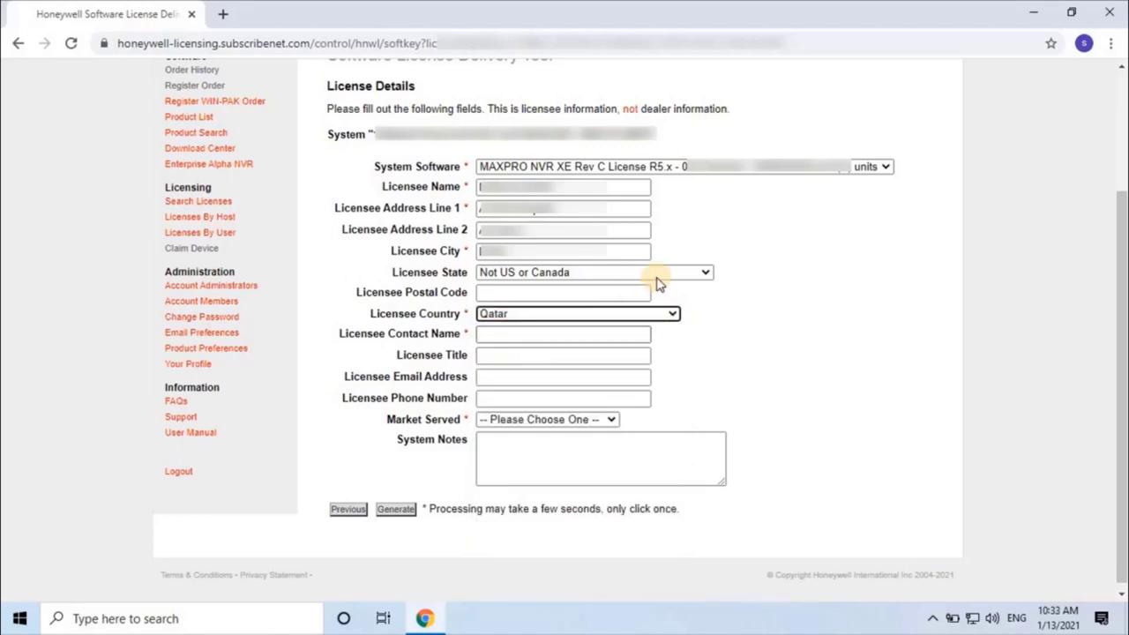
left_click(532, 292)
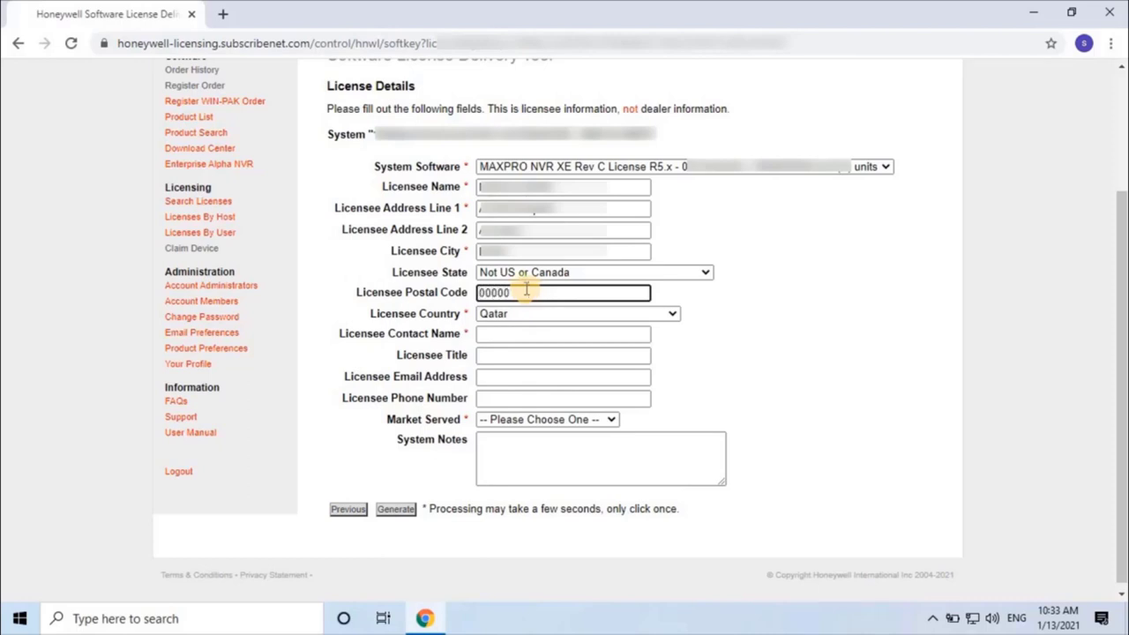
Step: Enter a contact phone number as the Licensee Contact Name and fill in the Licensee Title
left_click(524, 336)
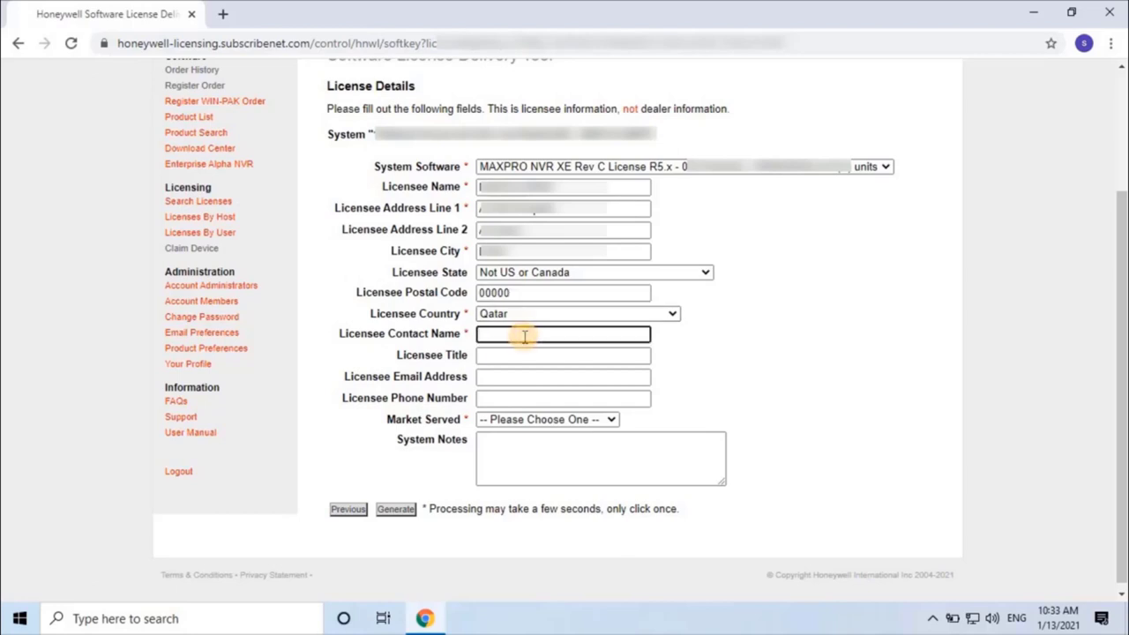
type("+974")
key("ctrl+v")
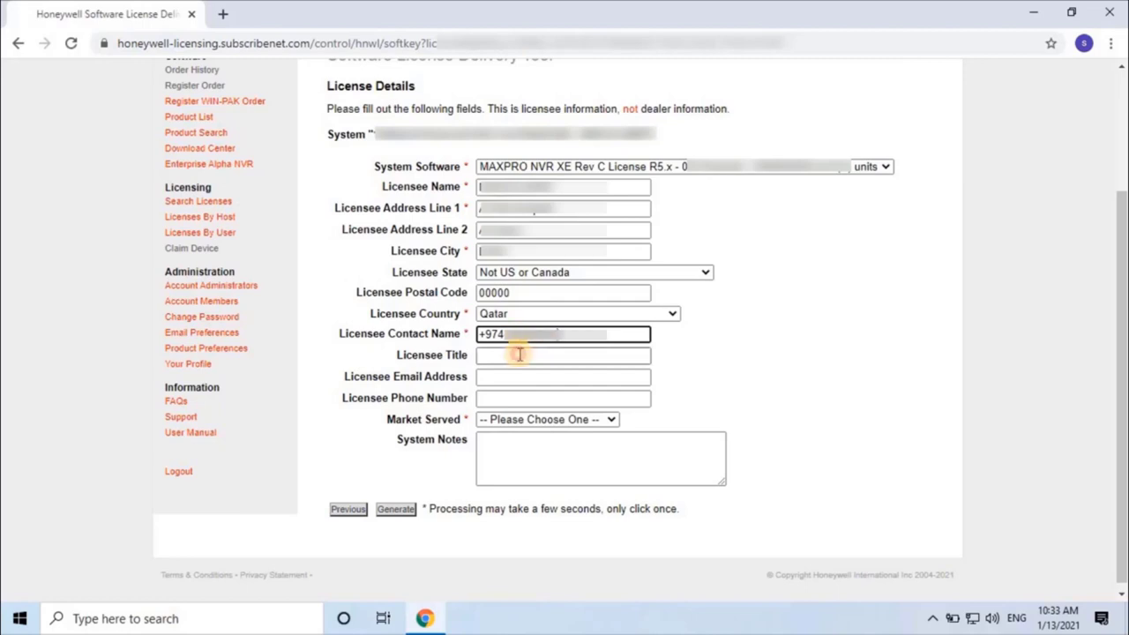
left_click(520, 355)
key("ctrl+v")
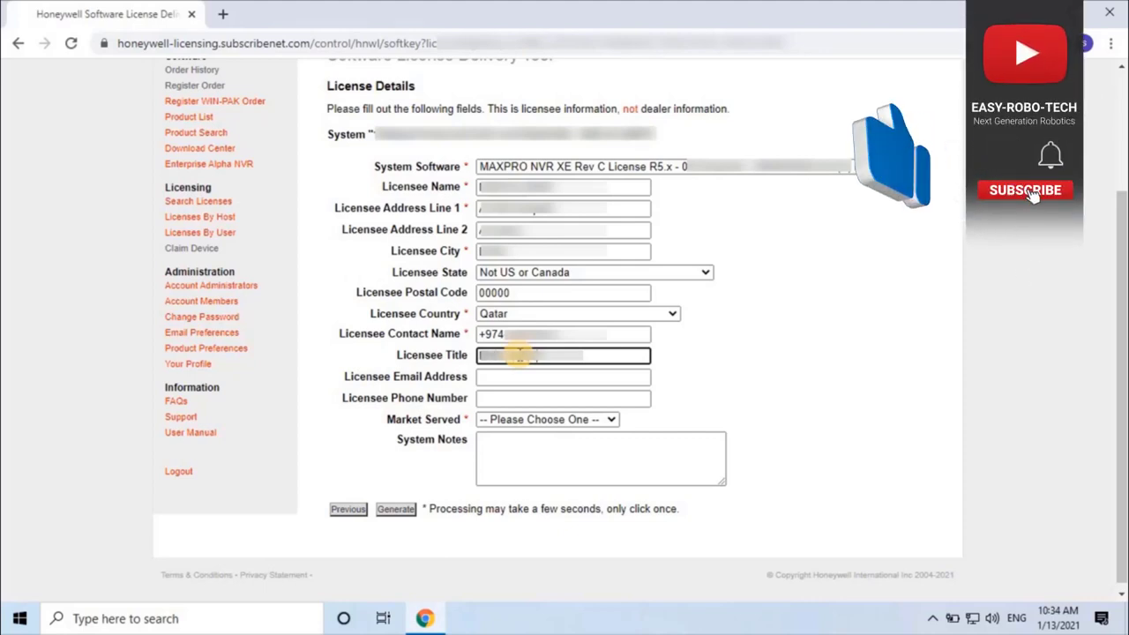
Step: Fill in the licensee's email address and the phone number including its country code
left_click(499, 376)
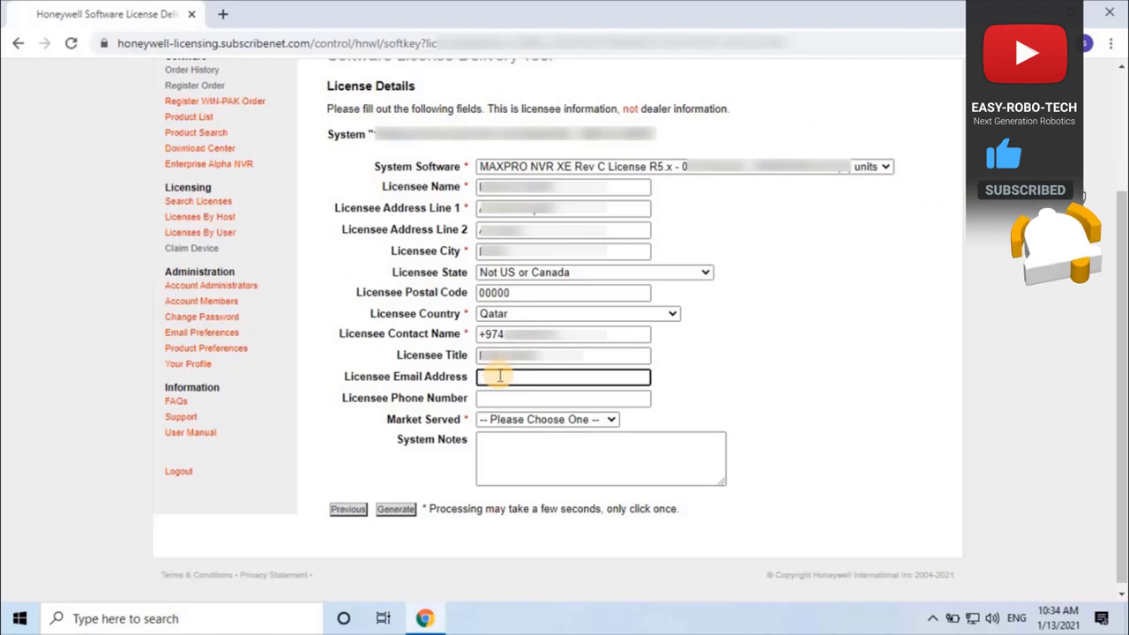
key("ctrl+v")
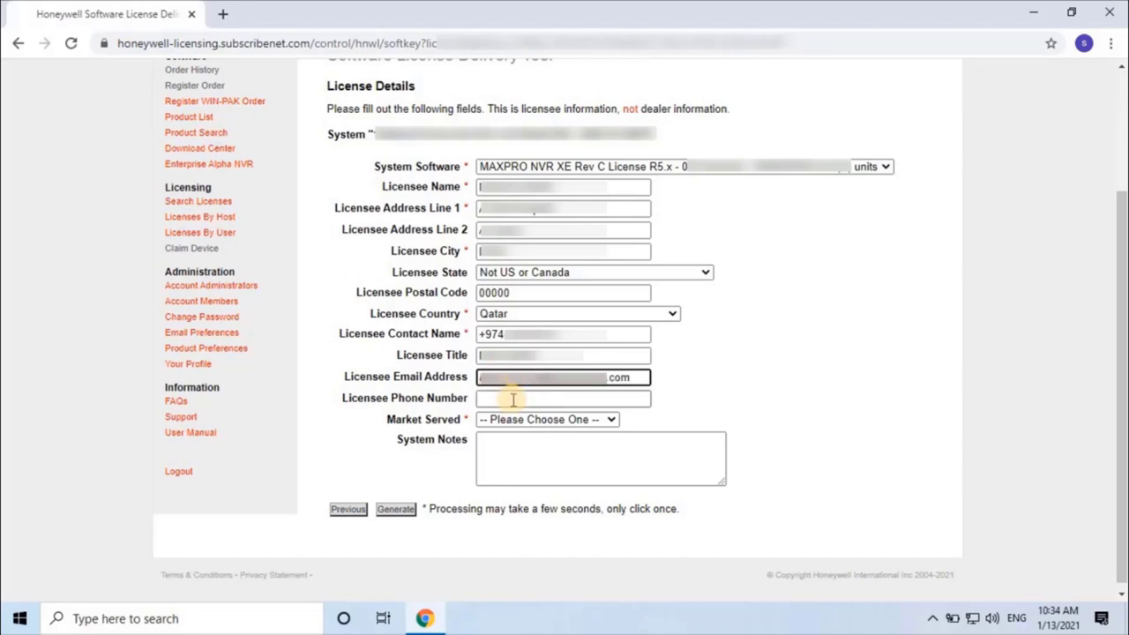
left_click(512, 400)
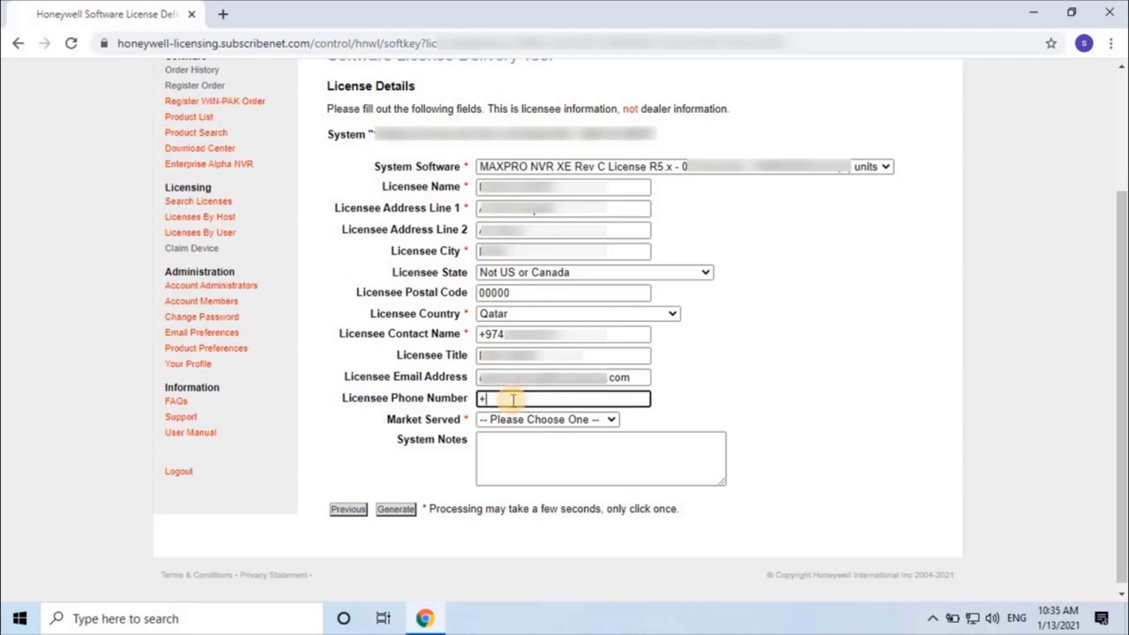
type("+974")
key("ctrl+v")
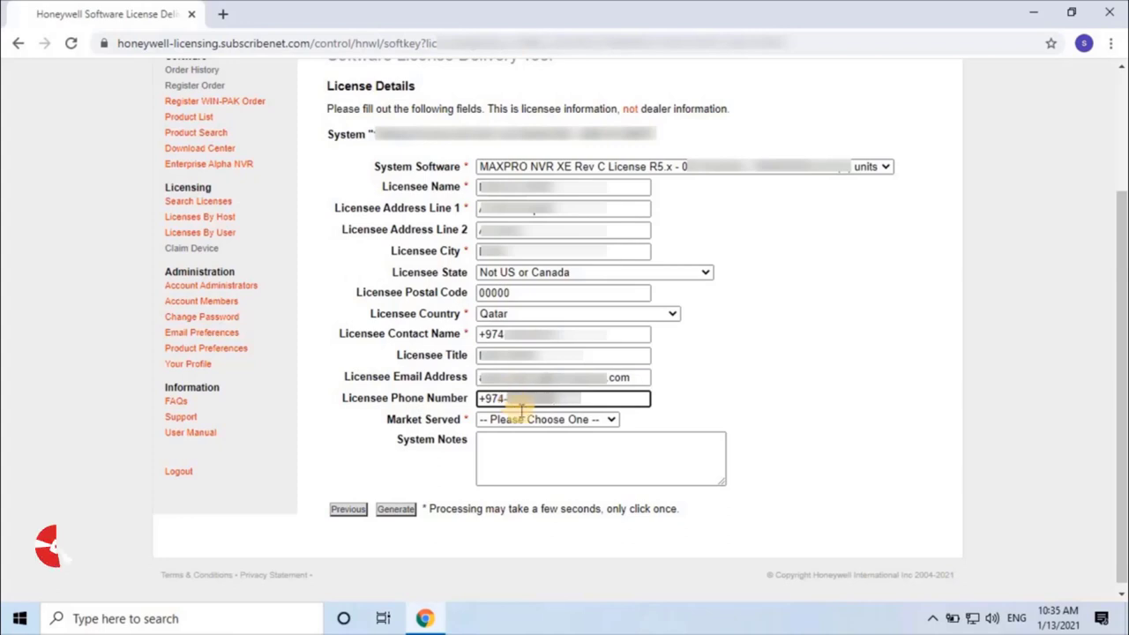
Step: Choose Healthcare as the market served and enter "NA" in the system notes
left_click(613, 421)
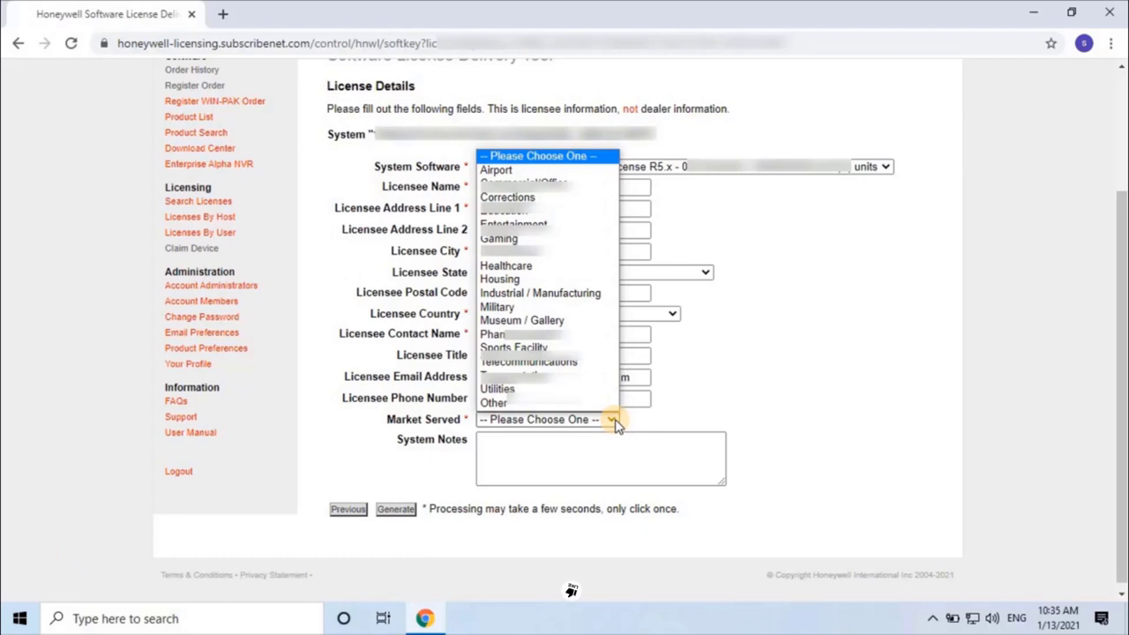
left_click(562, 267)
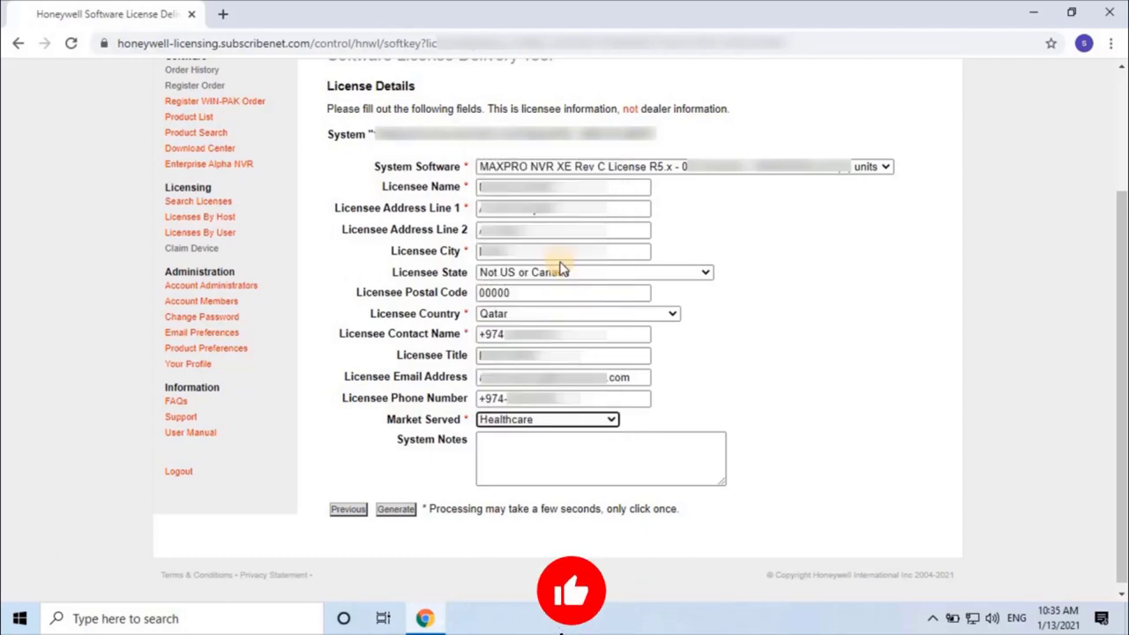
left_click(559, 460)
type("NA")
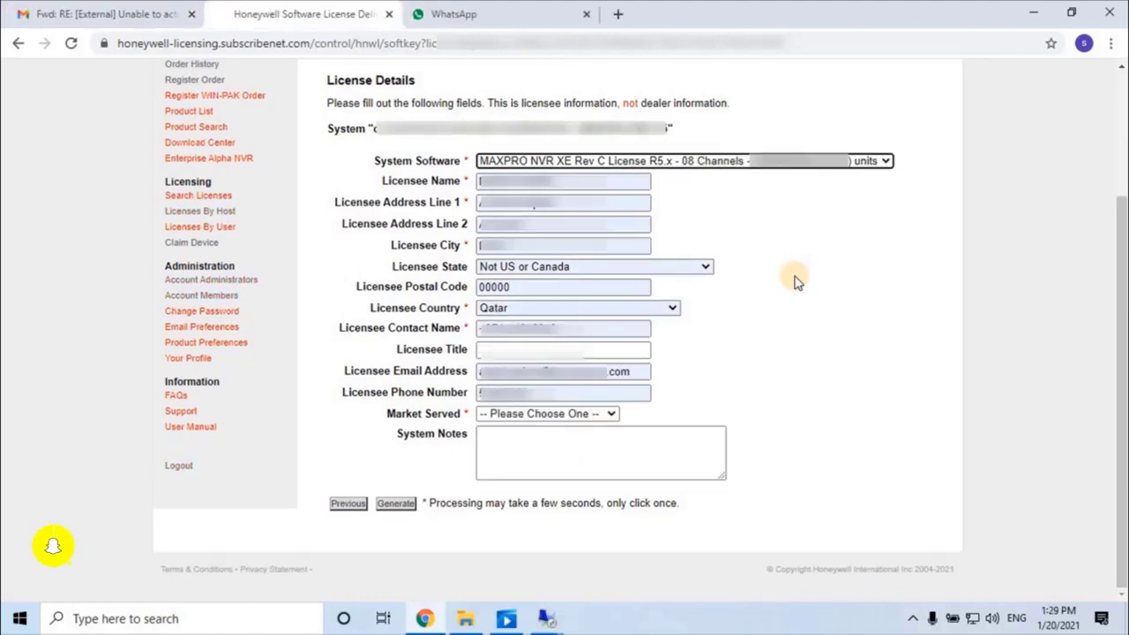
Step: Change the system software to MAXPRO NVR XE Rev C License R6.x - 08 Channels and set the market served to Healthcare
left_click(889, 161)
left_click(813, 191)
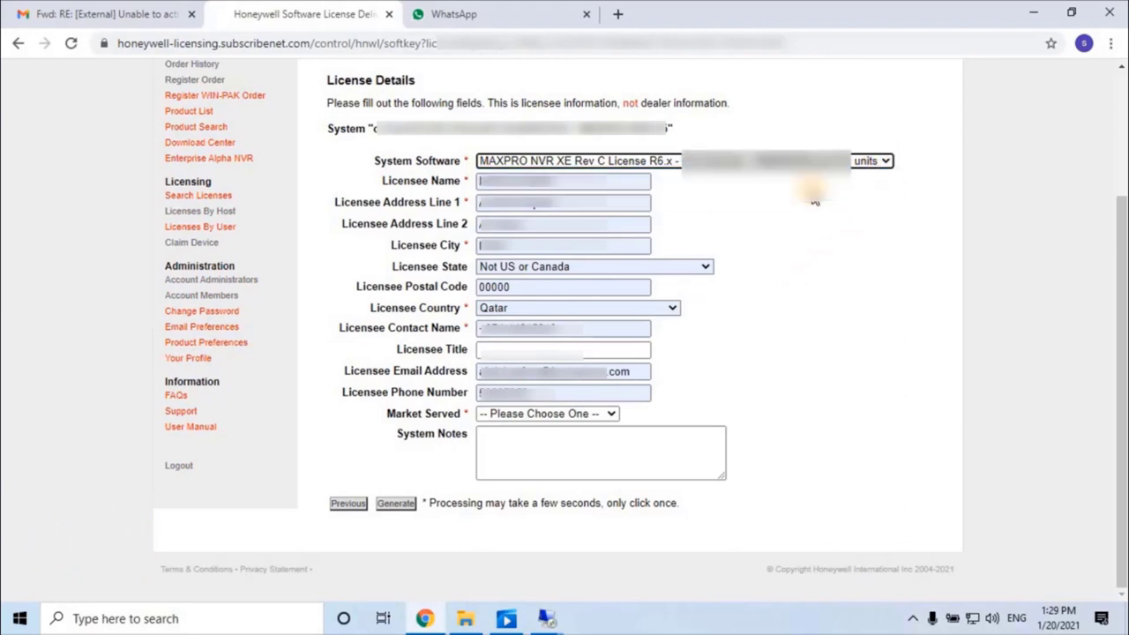
left_click(603, 413)
left_click(585, 456)
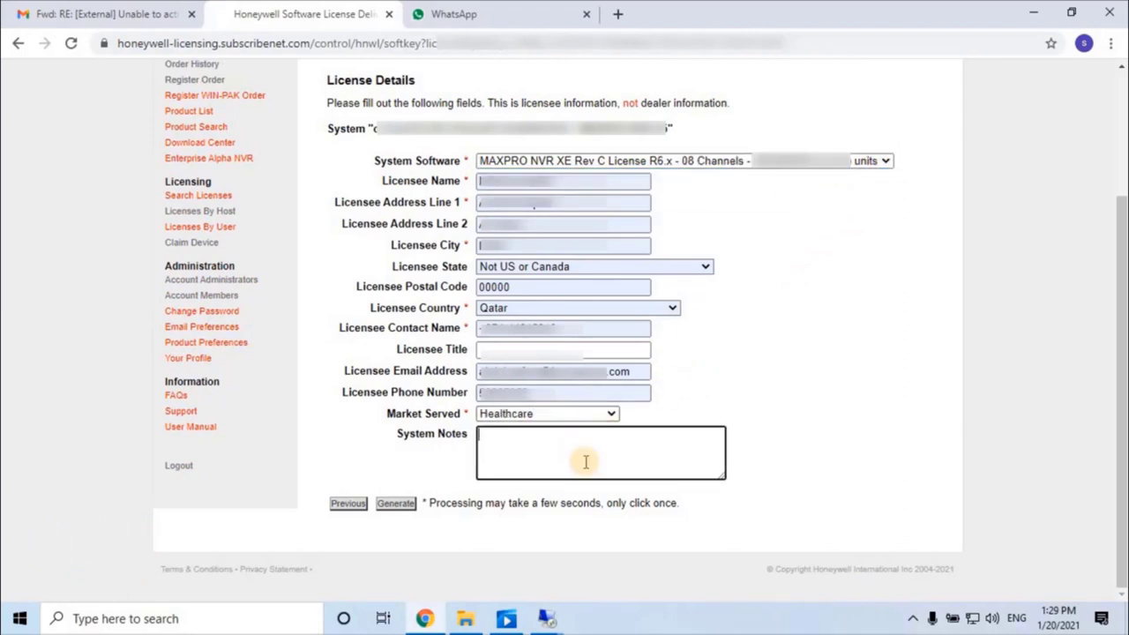
Step: Generate the license and download its license certificate for the MAXPRO NVR-05 host
left_click(397, 505)
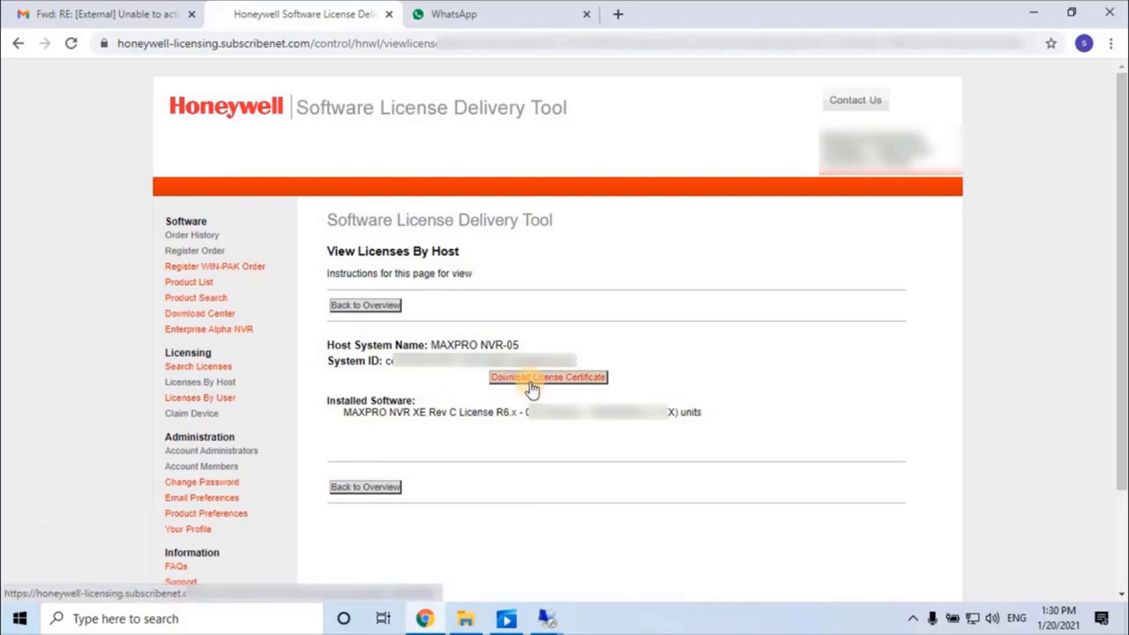
left_click(532, 389)
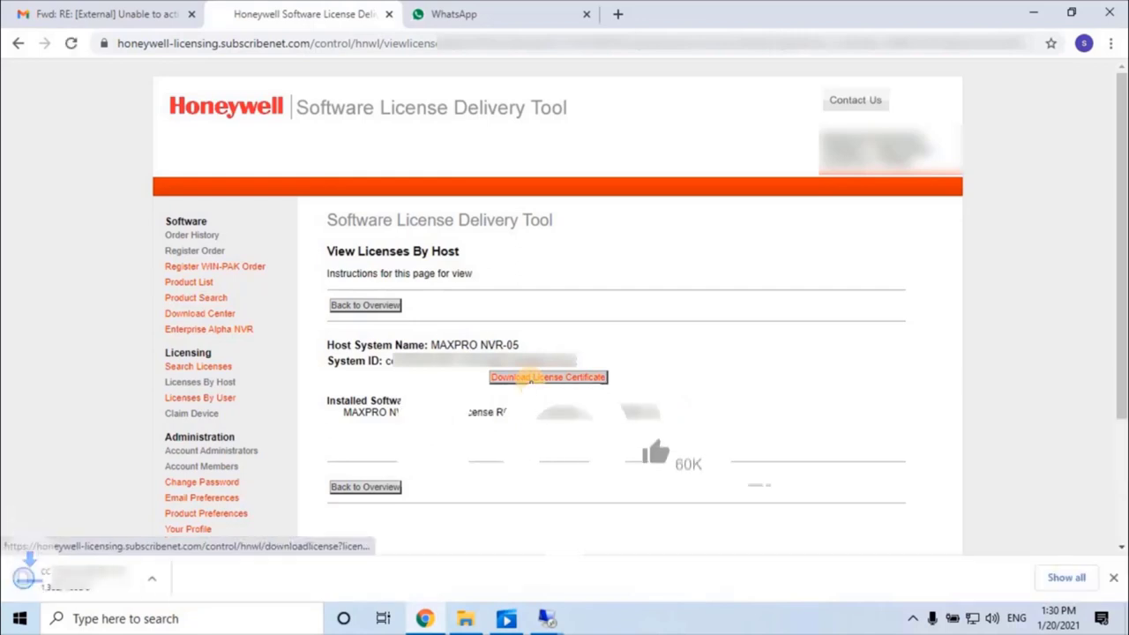